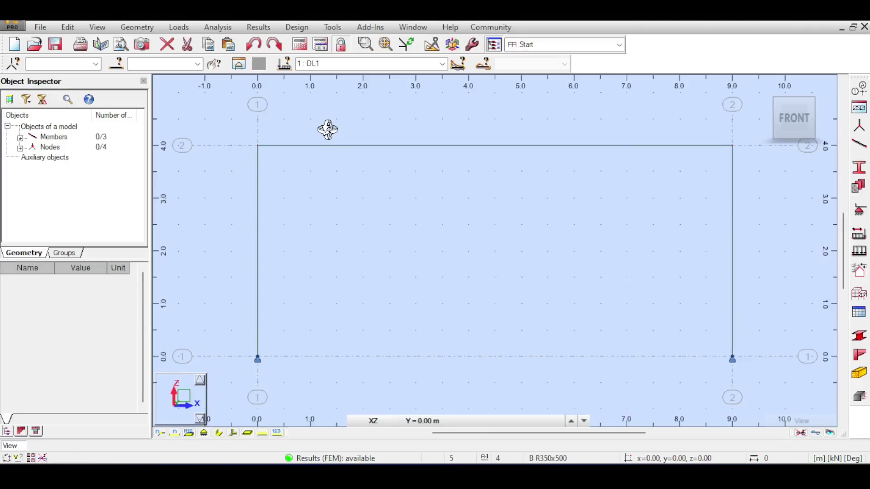
- Review the Z-direction positions in the structural axis definition, and leave the axes as defined
scroll(559, 127, "down", 1)
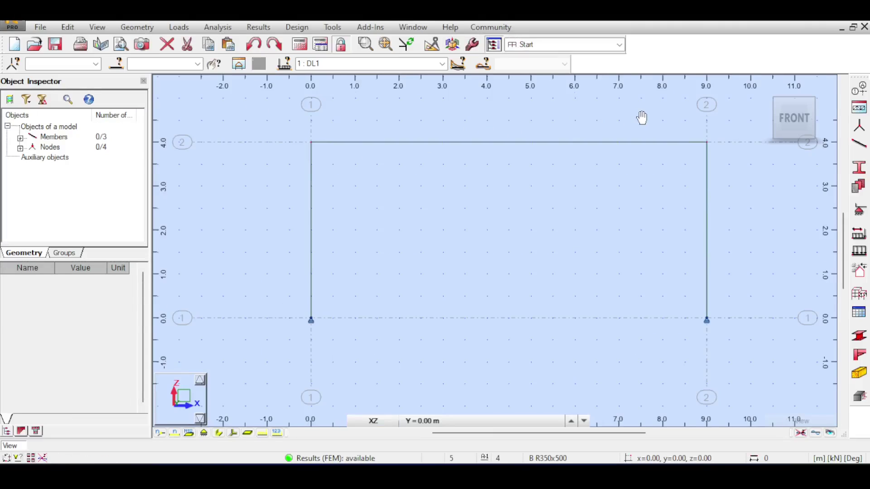
middle_click_drag(642, 117, 584, 110)
right_click(602, 192)
left_click(612, 193)
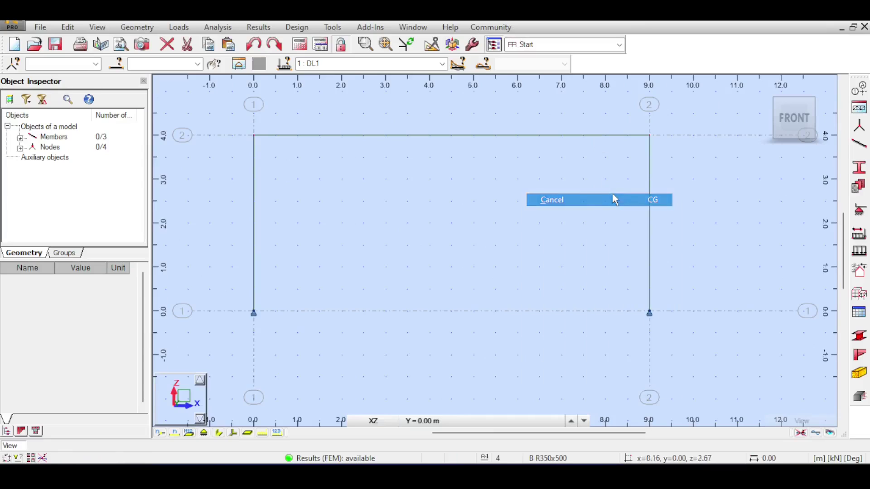
left_click(862, 88)
left_click(493, 157)
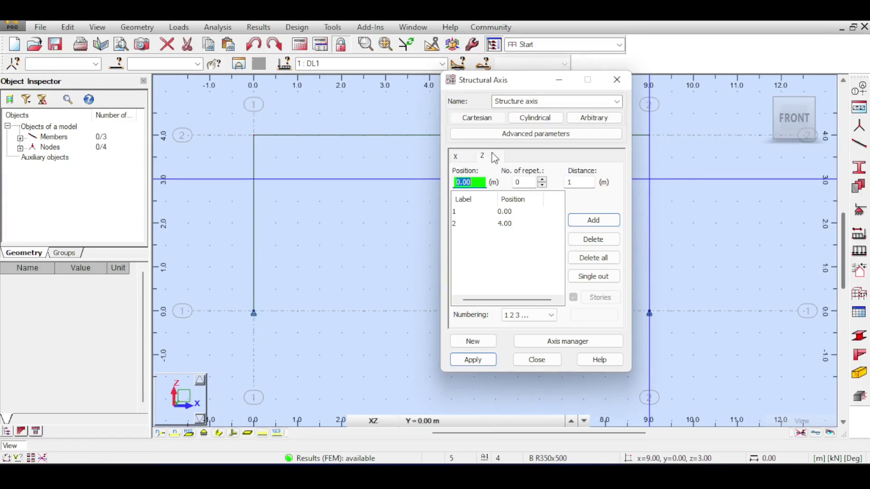
left_click(616, 80)
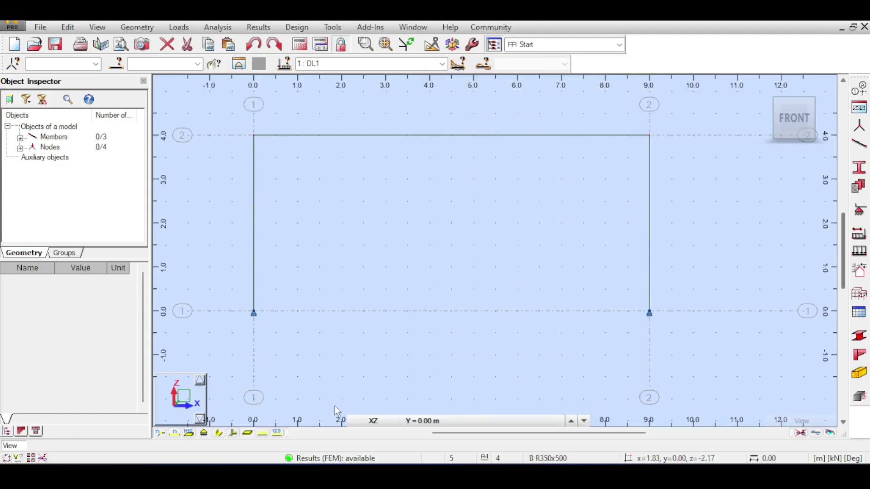
- Display the load symbols on the frame and switch the active load case to LL1
left_click(265, 432)
scroll(468, 253, "down", 1)
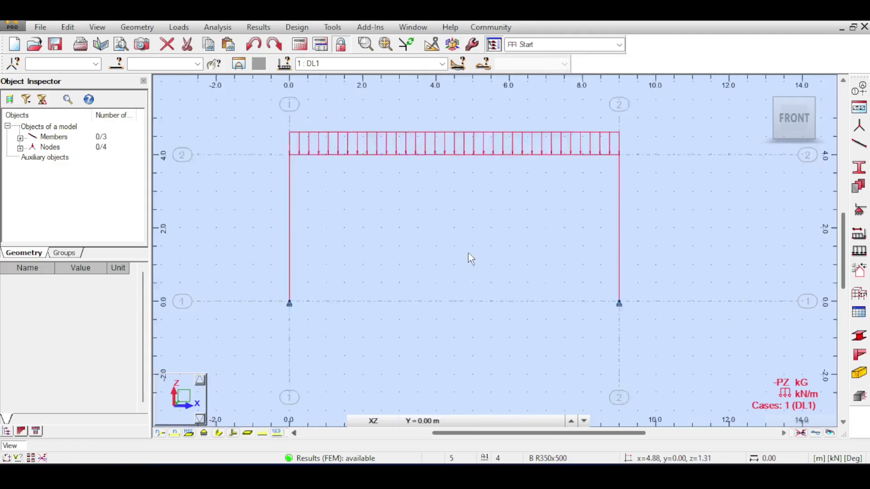
scroll(469, 253, "down", 1)
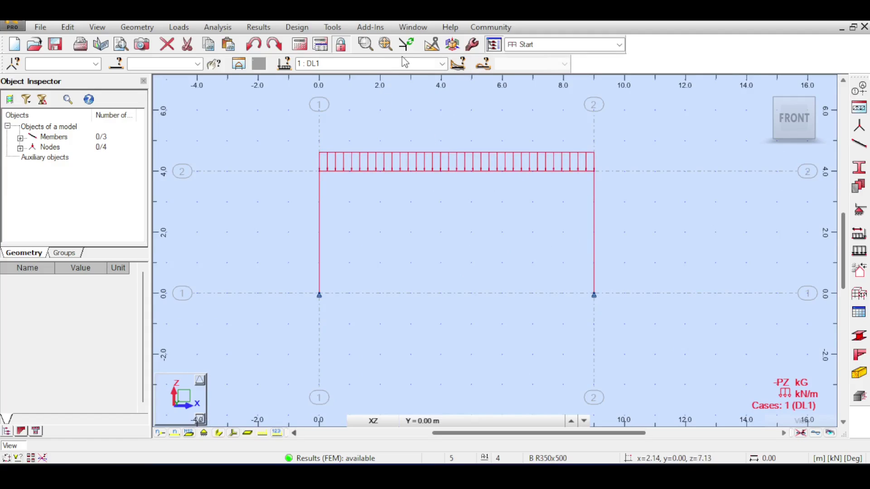
scroll(403, 64, "down", 1)
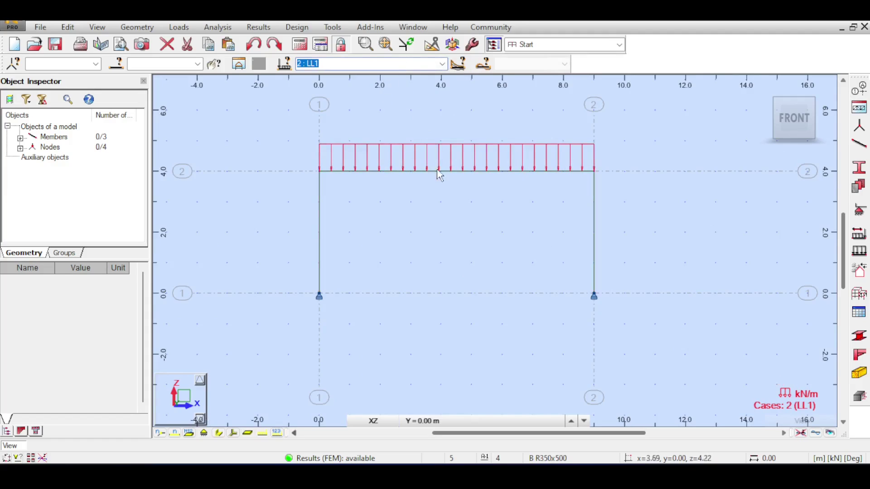
- With the right column's base node selected, define a rigid nodal support labelled Roller that is fixed only in UZ
left_click(335, 283)
left_click_drag(567, 263, 650, 317)
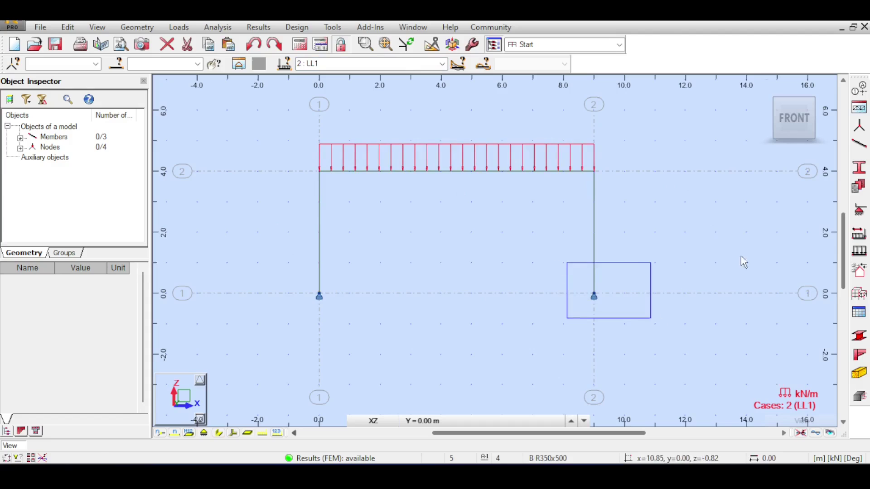
left_click(859, 209)
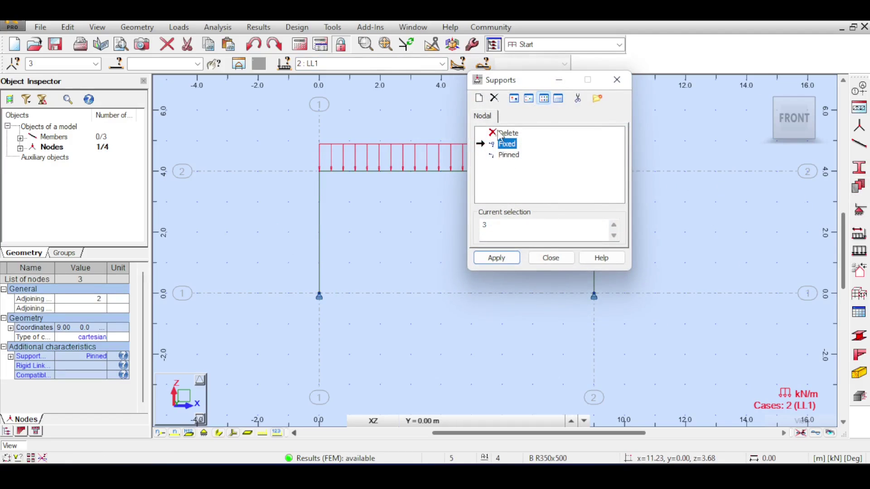
left_click(479, 98)
type("Roller")
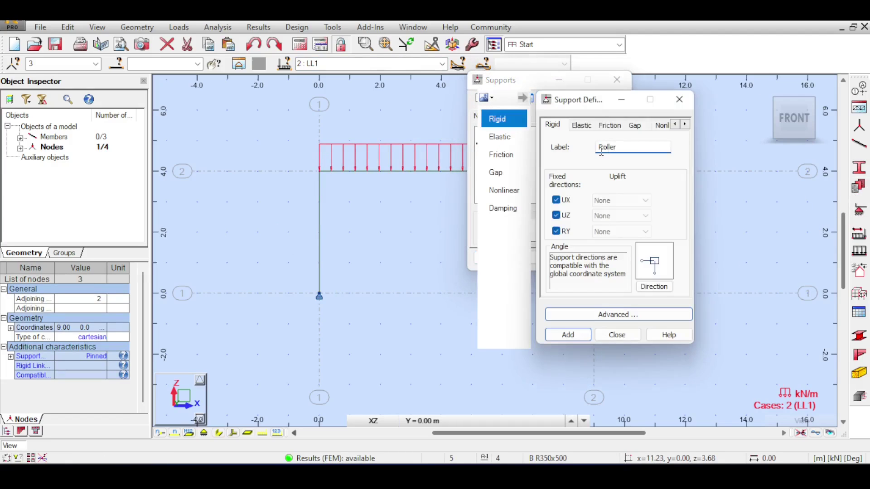
left_click(560, 232)
left_click(557, 201)
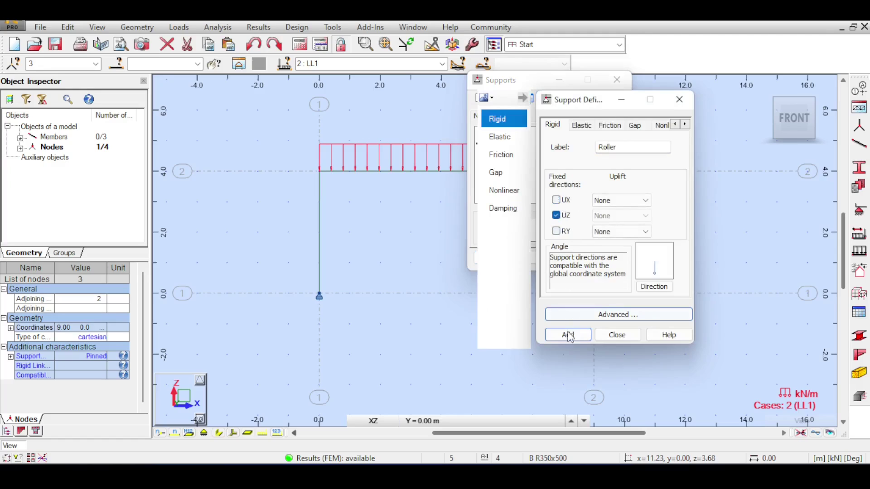
left_click(568, 335)
left_click(615, 335)
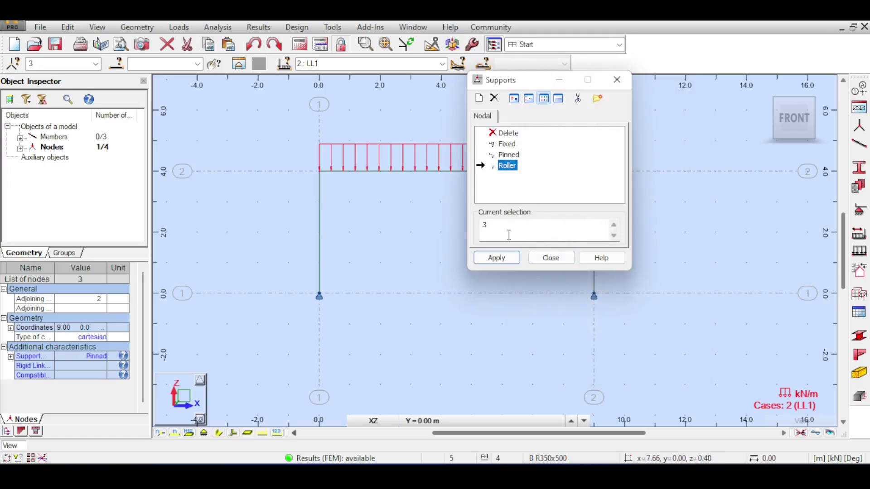
- Assign the Roller support to the right column's base node and recalculate the structure
left_click(496, 258)
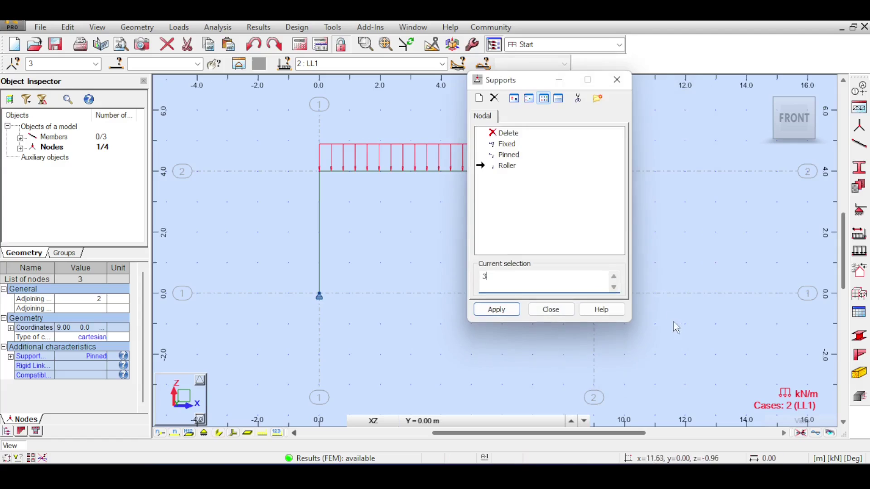
left_click(496, 258)
left_click(476, 268)
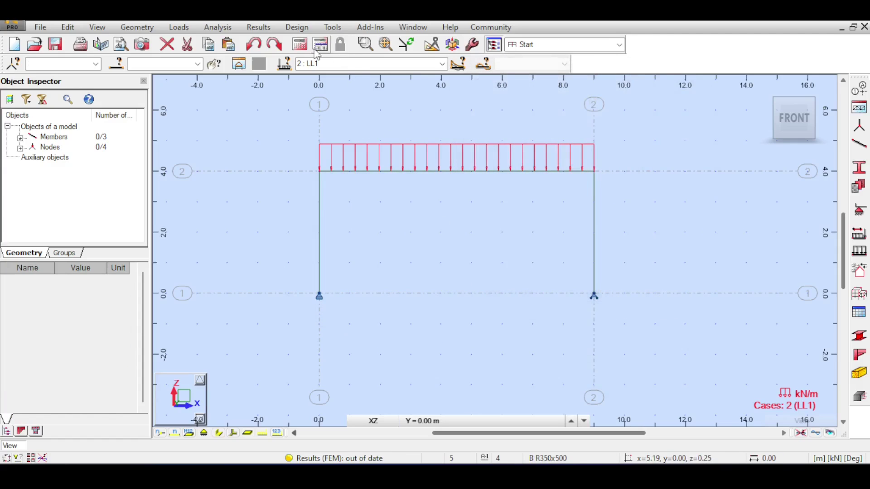
left_click(299, 44)
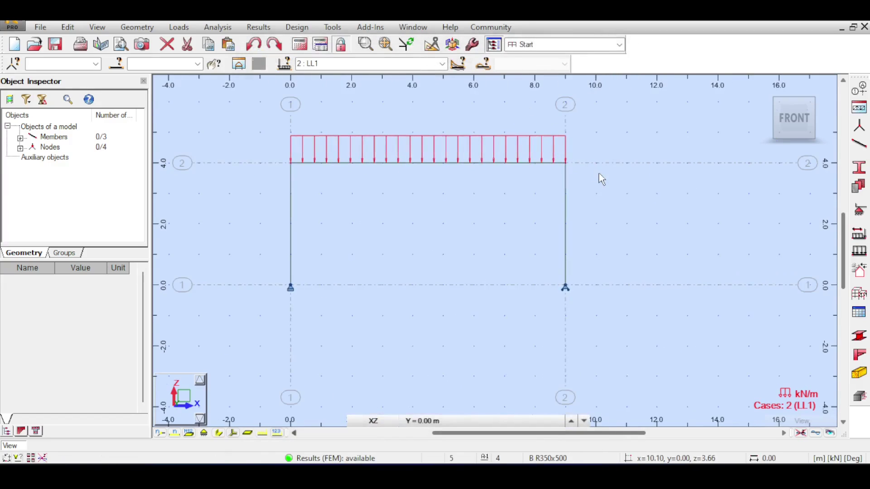
- Enlarge the load symbols shown on the frame
scroll(601, 179, "down", 1)
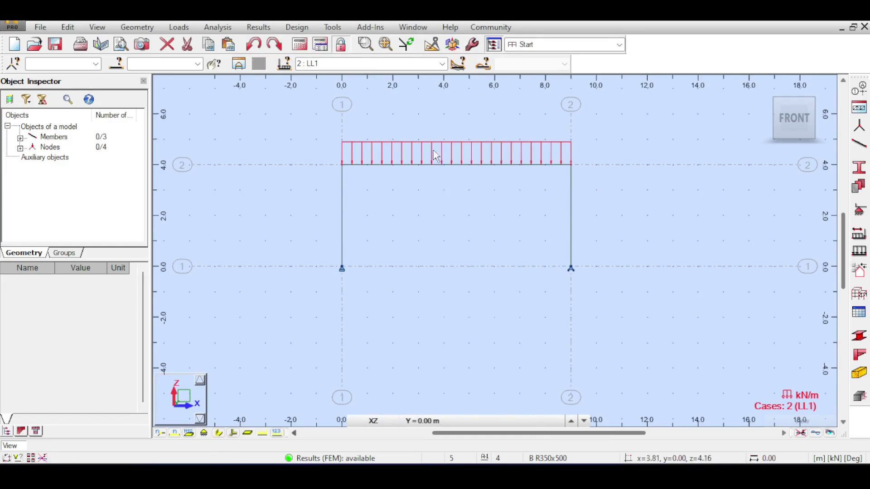
left_click(818, 433)
left_click(818, 433)
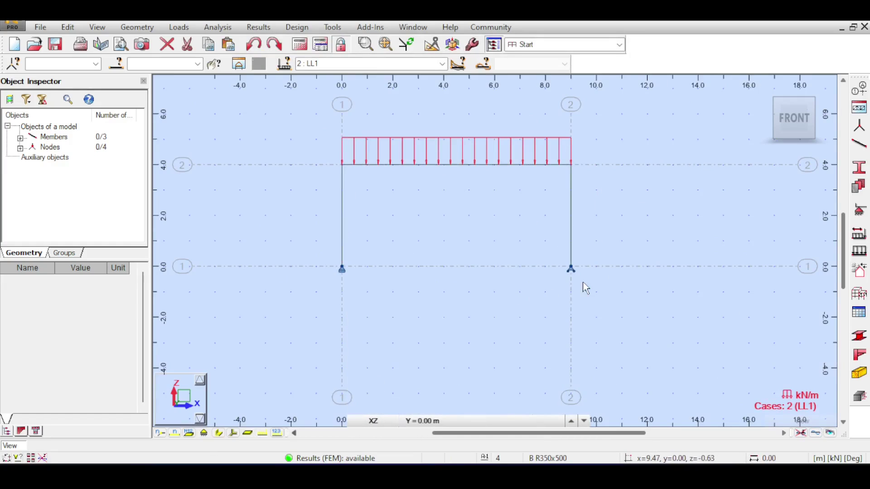
left_click_drag(485, 236, 487, 290)
left_click_drag(260, 244, 419, 353)
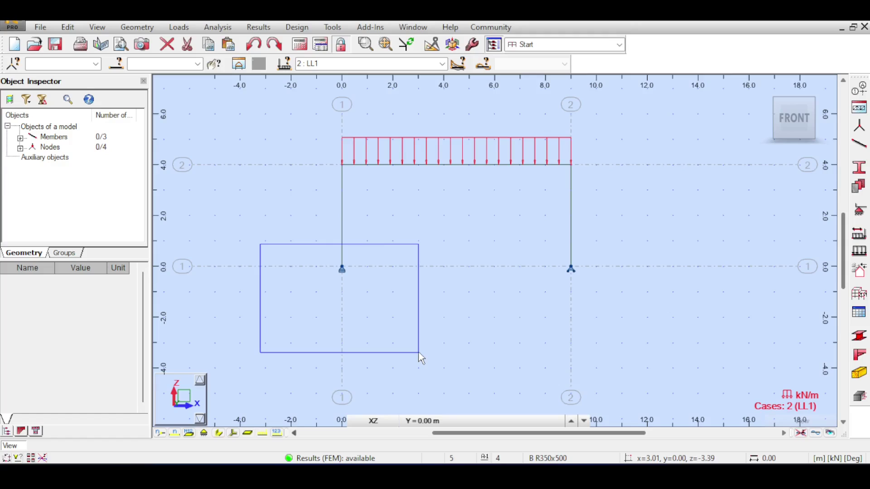
left_click_drag(419, 353, 398, 307)
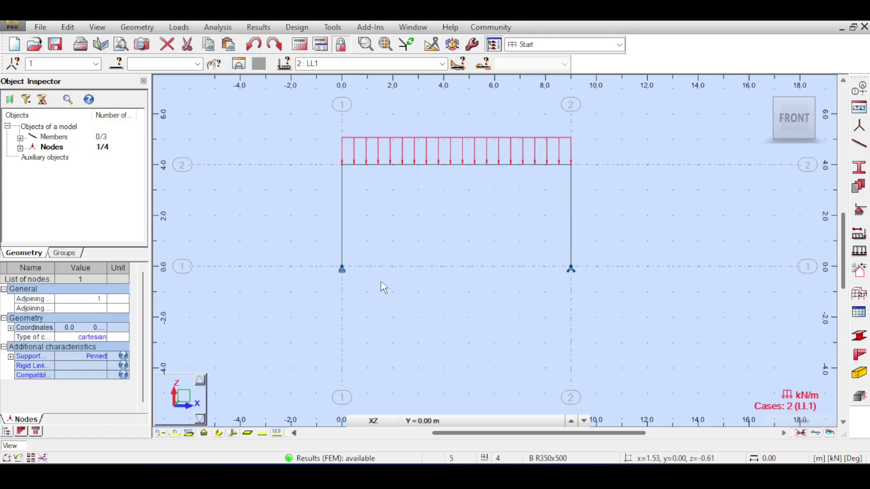
left_click(486, 297)
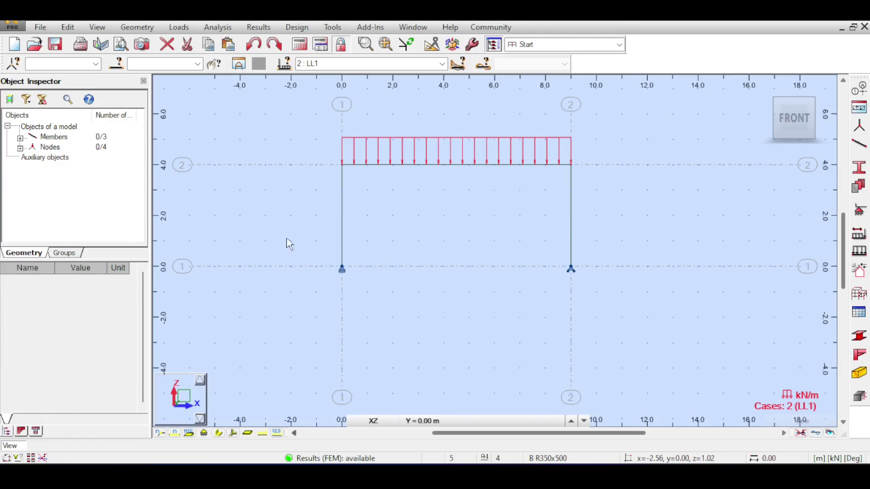
left_click_drag(259, 210, 658, 302)
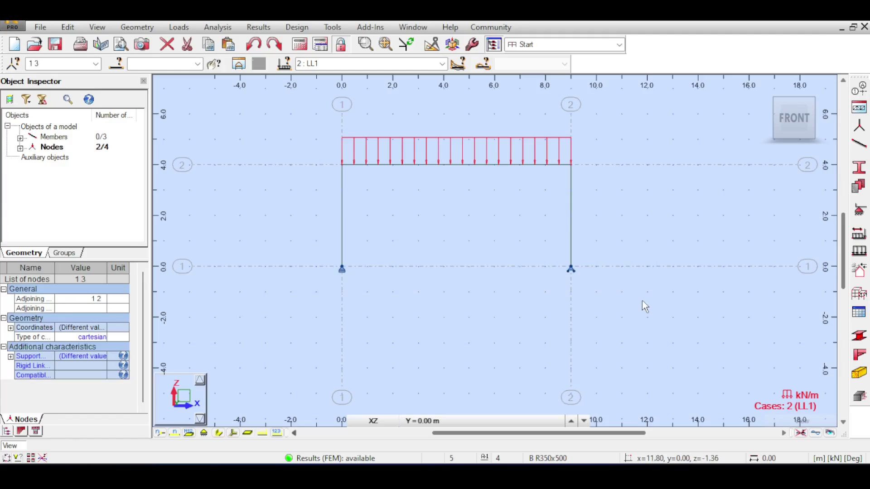
left_click_drag(272, 241, 574, 323)
left_click(349, 258)
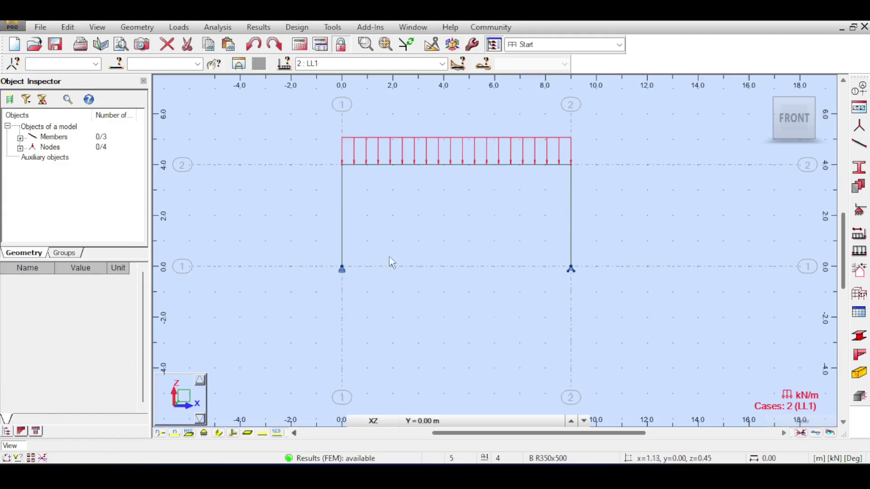
- Transfer the left column's base node to Provided Reinforcement of RC Elements and open Foundation1 under Level ±0.00
left_click_drag(321, 252, 383, 299)
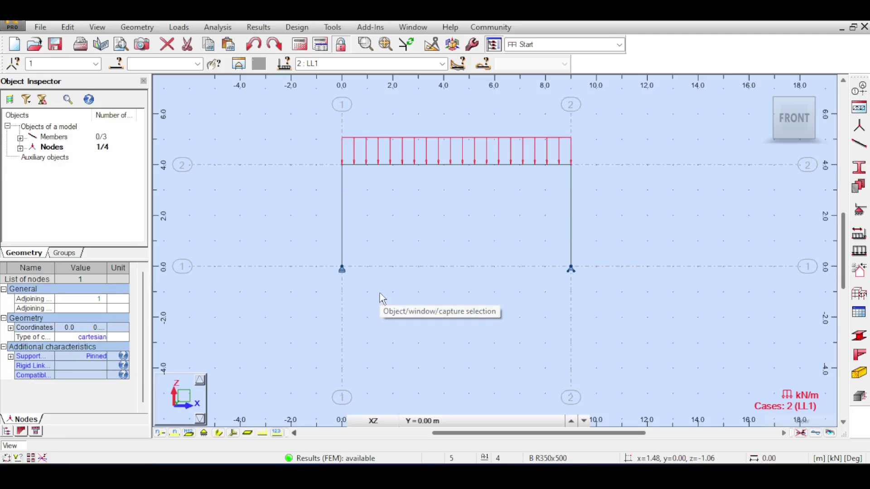
left_click_drag(297, 238, 382, 310)
left_click(296, 28)
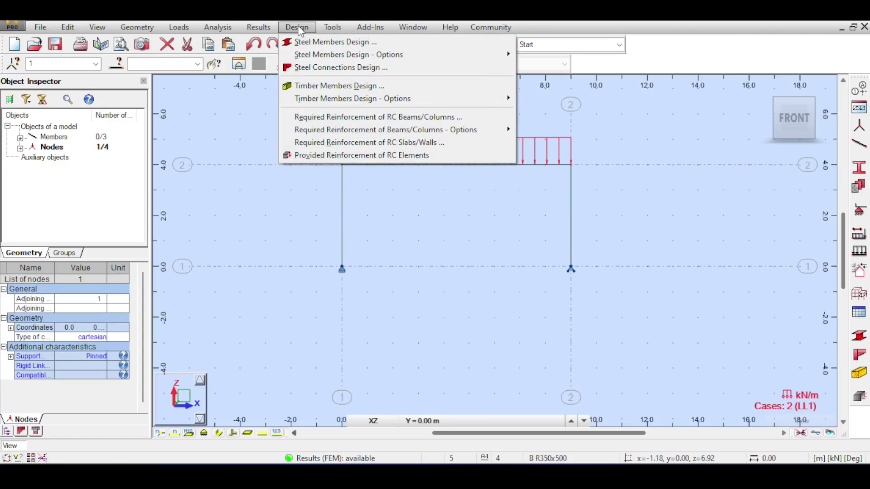
left_click(374, 156)
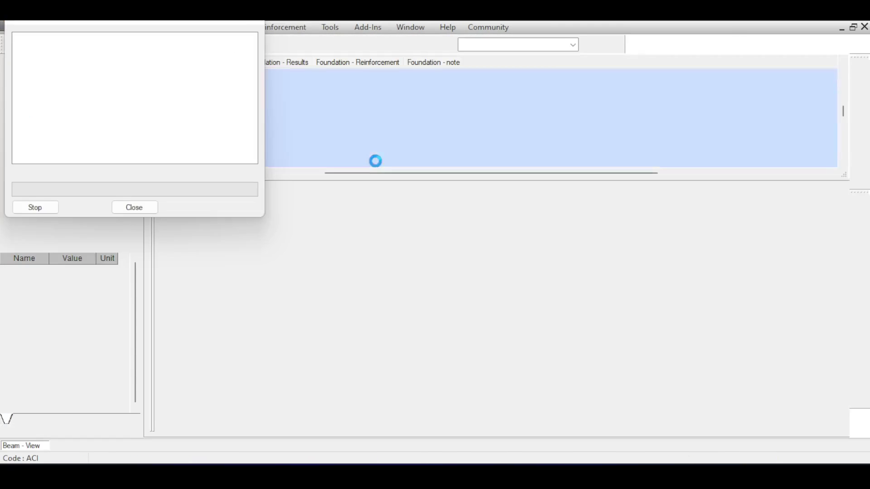
left_click(340, 412)
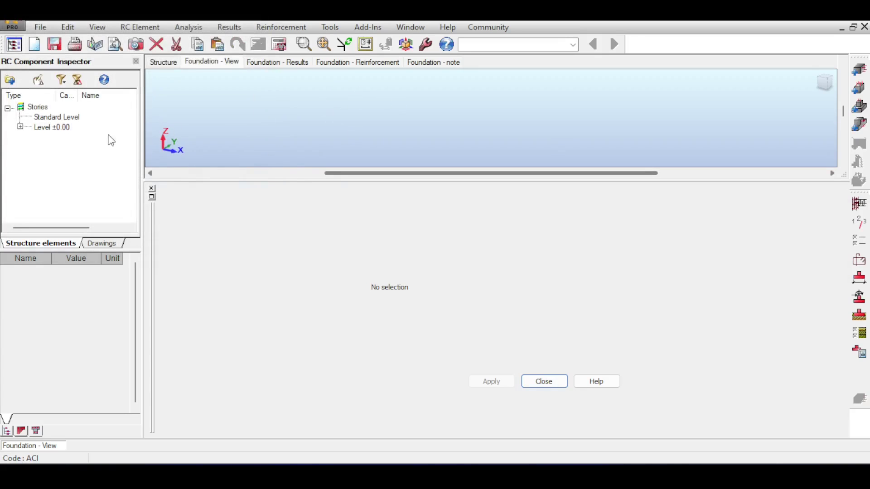
left_click(20, 126)
double_click(72, 139)
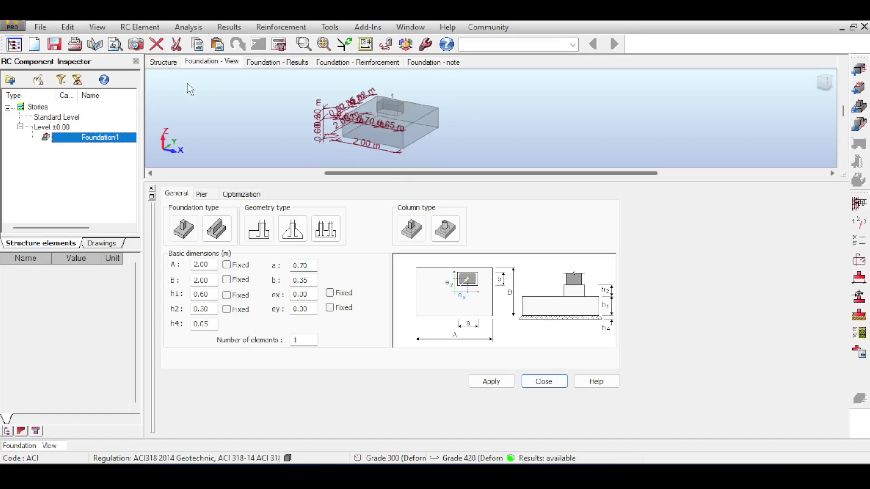
- Examine the foundation beneath the left column in the structure model with section shapes displayed, and return to the foundation's geometry settings
left_click(164, 62)
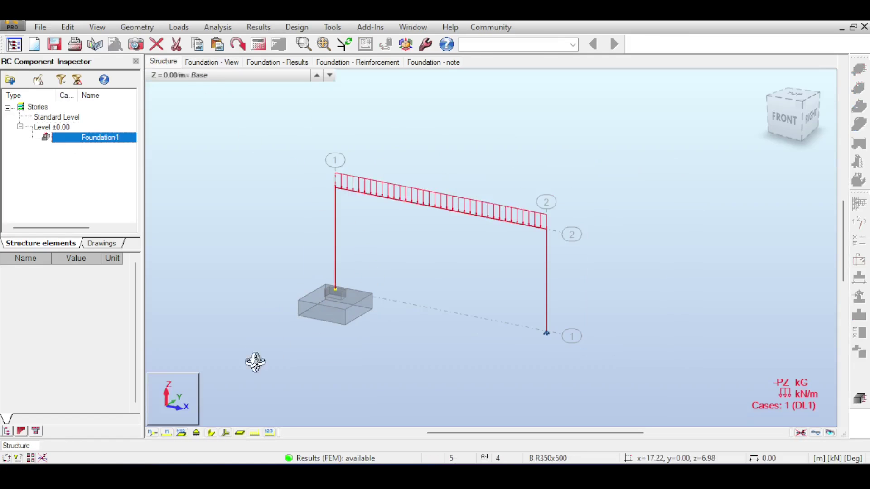
left_click(197, 432)
scroll(347, 264, "up", 3)
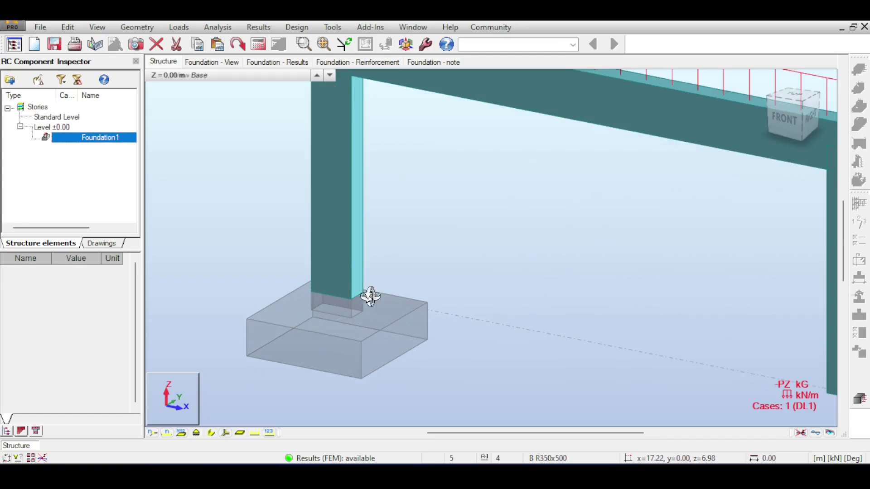
middle_click_drag(367, 297, 458, 251)
scroll(392, 243, "up", 3)
scroll(371, 264, "down", 2)
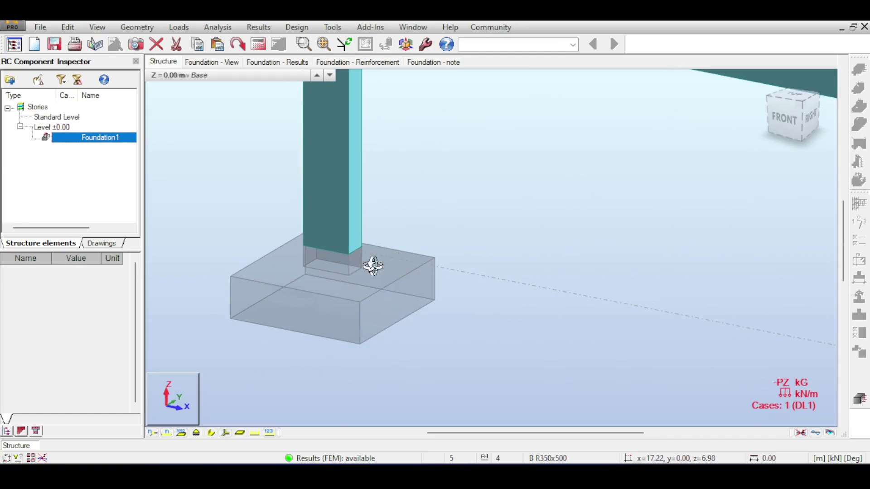
middle_click_drag(371, 264, 412, 259, "shift")
scroll(398, 240, "down", 4)
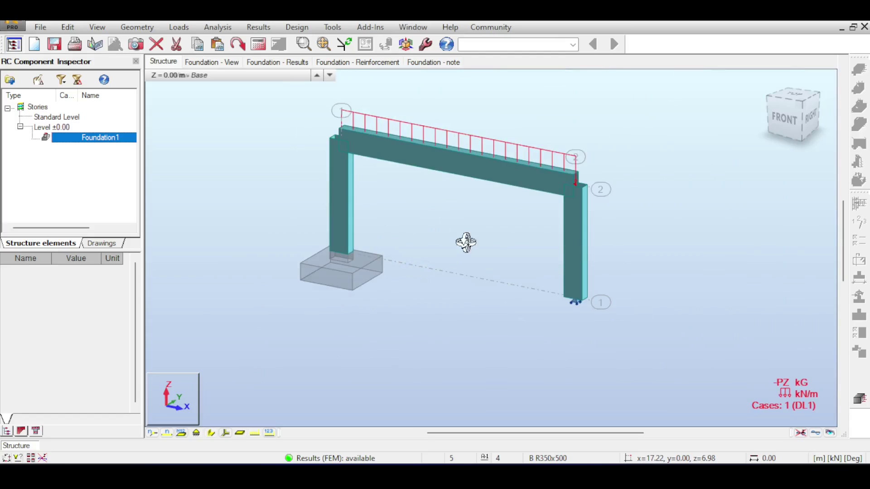
scroll(409, 267, "down", 2)
scroll(409, 268, "down", 2)
scroll(518, 169, "down", 1)
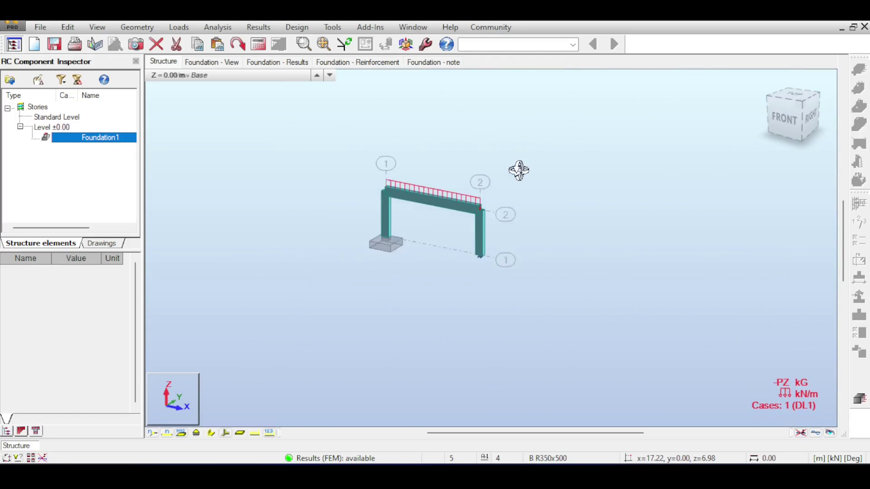
middle_click_drag(519, 169, 370, 259)
scroll(539, 163, "up", 1)
scroll(365, 340, "up", 2)
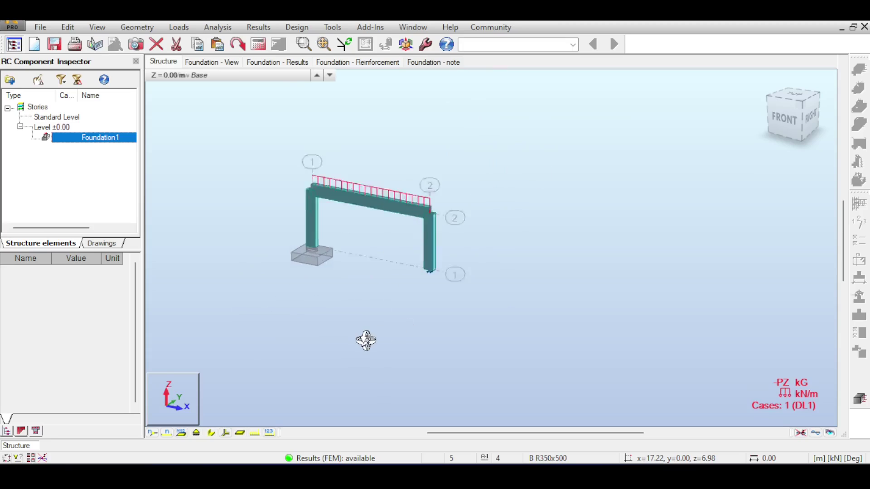
middle_click_drag(365, 340, 406, 276)
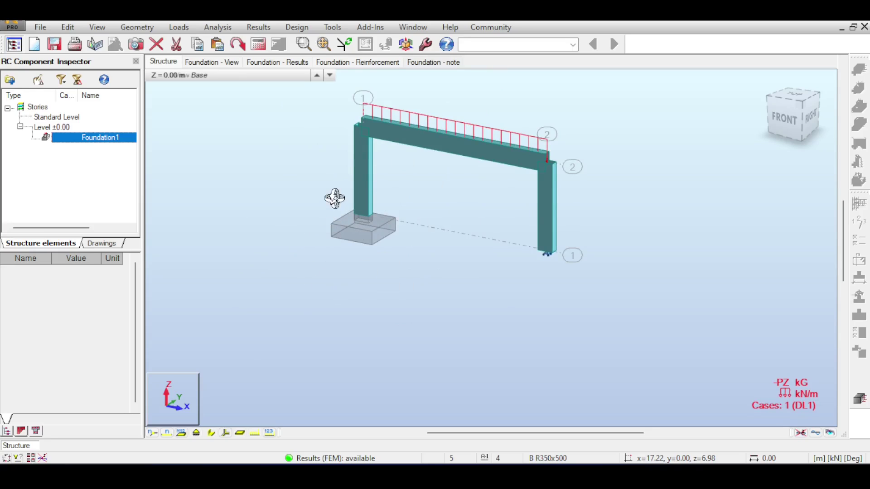
left_click(213, 62)
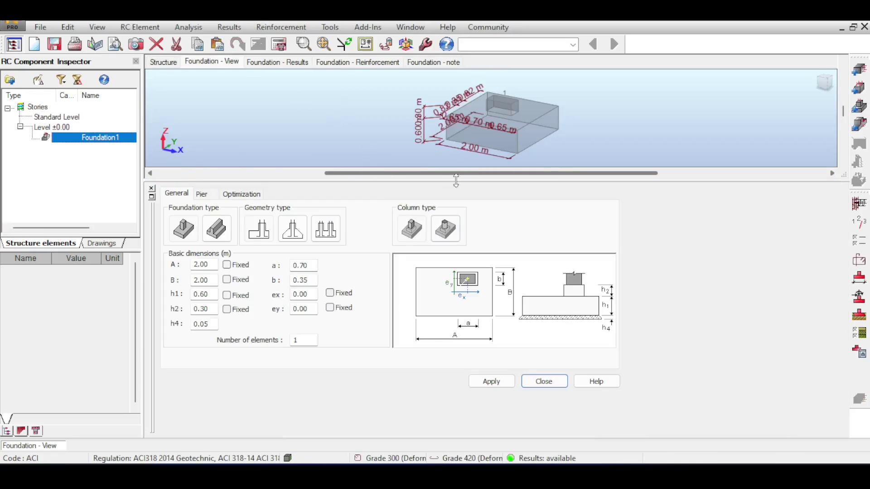
- Examine the whole frame and the foundation beneath its left column in the structure model, and return to the foundation geometry
left_click(163, 62)
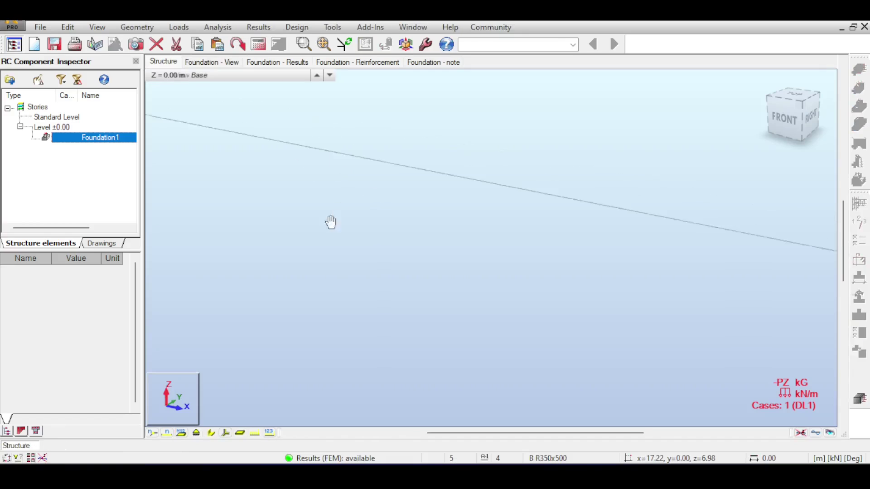
middle_click_drag(330, 221, 358, 228)
scroll(392, 245, "down", 5)
scroll(388, 254, "up", 3)
scroll(376, 263, "down", 3)
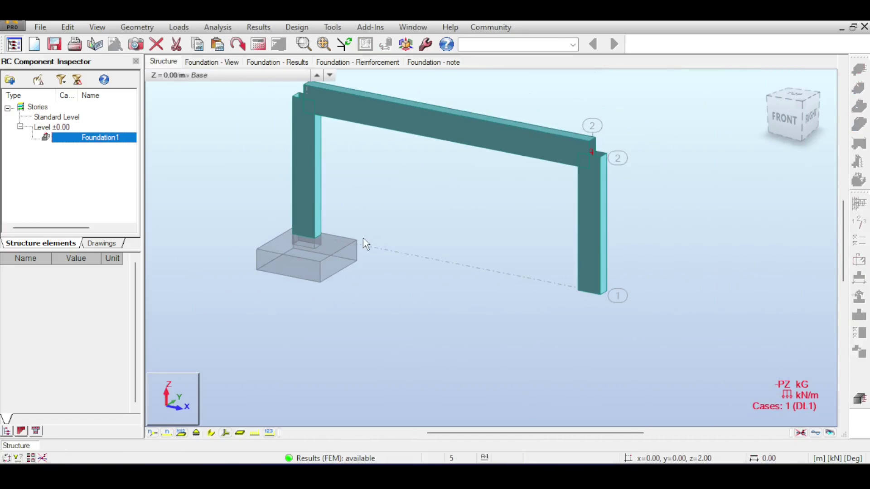
left_click(780, 118)
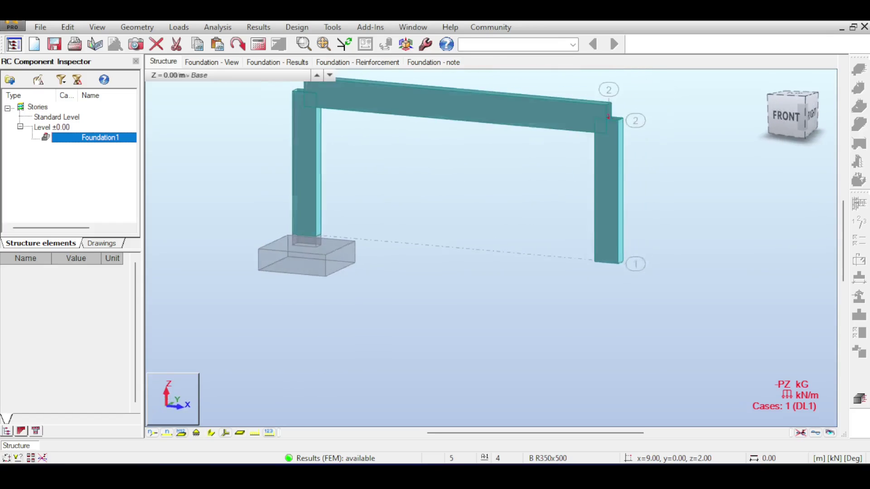
left_click(206, 62)
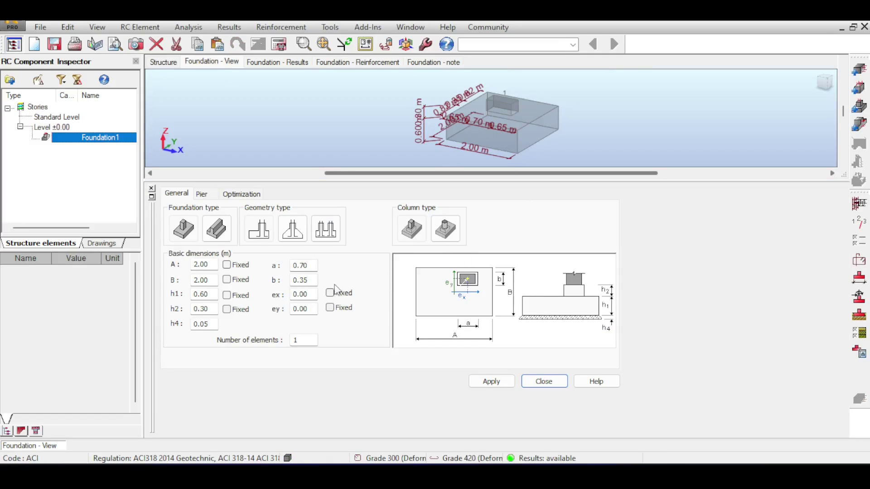
- Try the sloped and two-column footing geometries on Foundation1, and restore and apply the flat footing with a pier
left_click(299, 232)
left_click(498, 381)
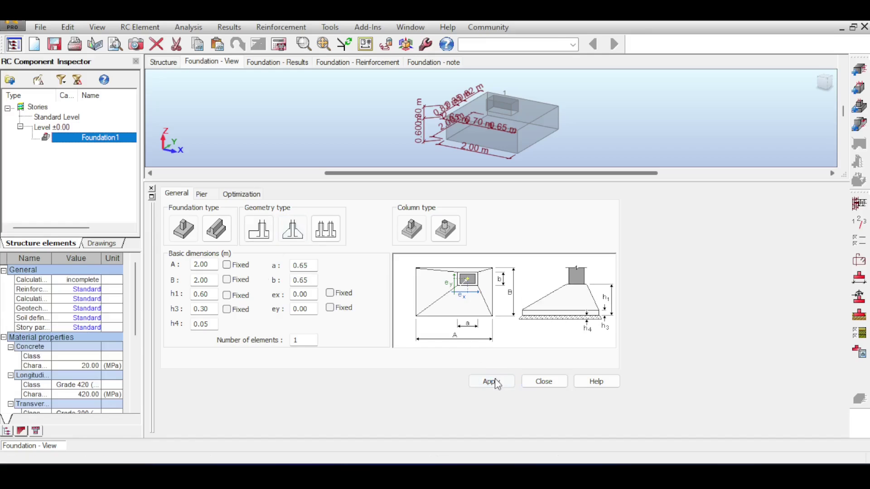
left_click(327, 236)
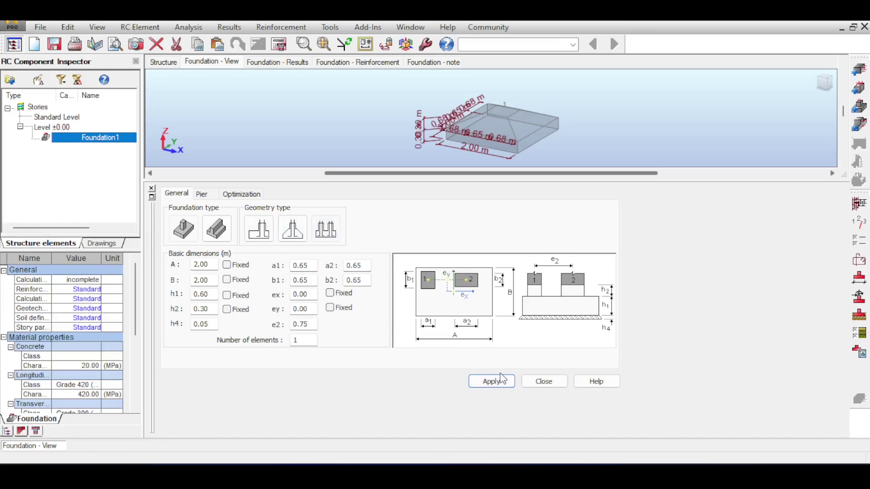
left_click(258, 230)
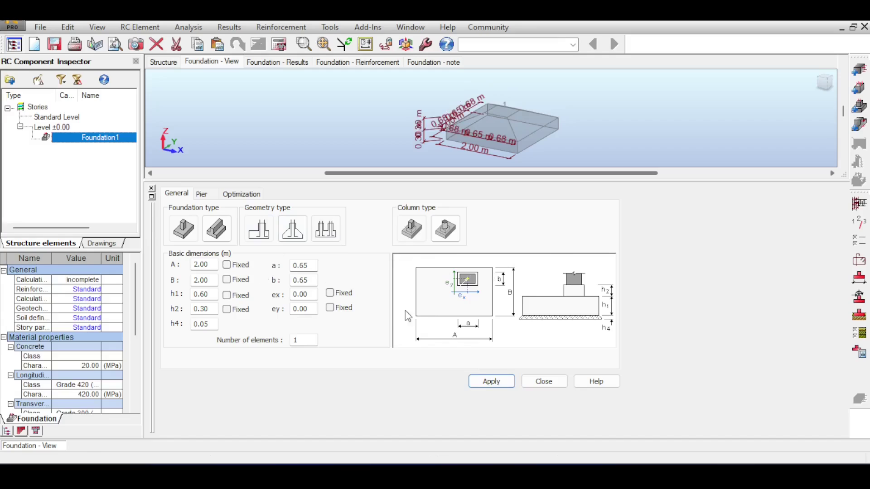
left_click(487, 383)
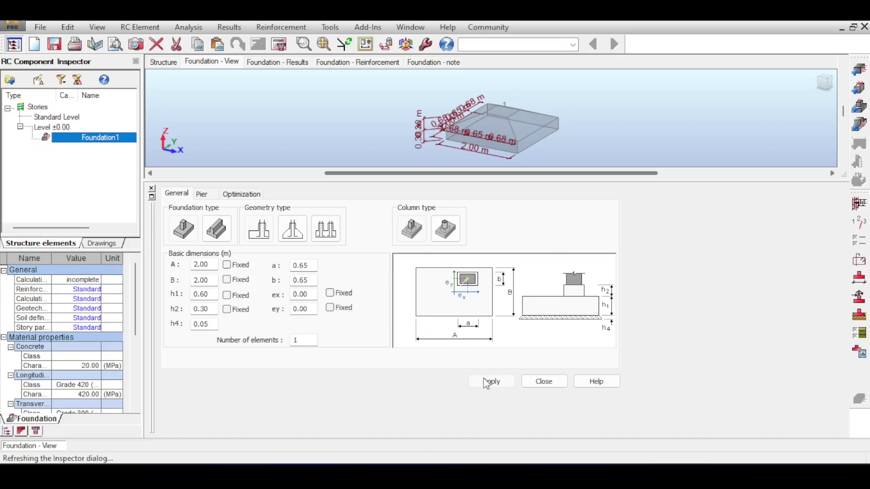
- Try the Bolted and Plain column pier types, and restore the Doweled type
left_click(200, 196)
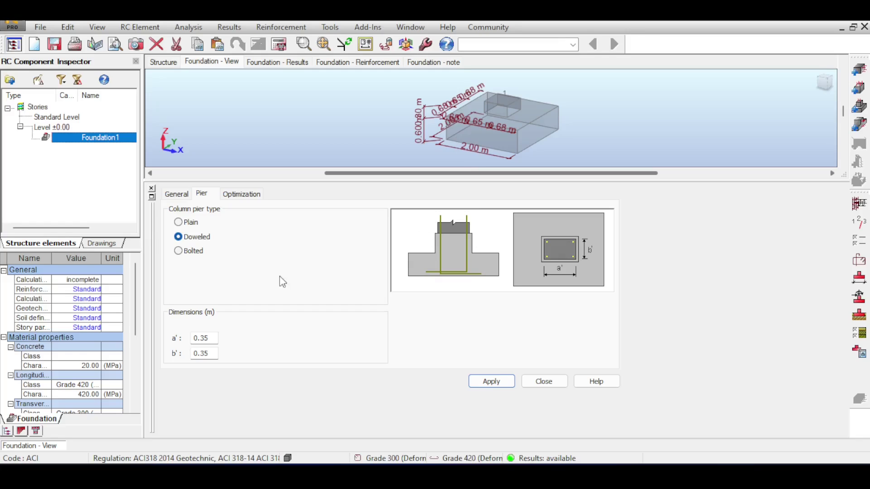
left_click(179, 252)
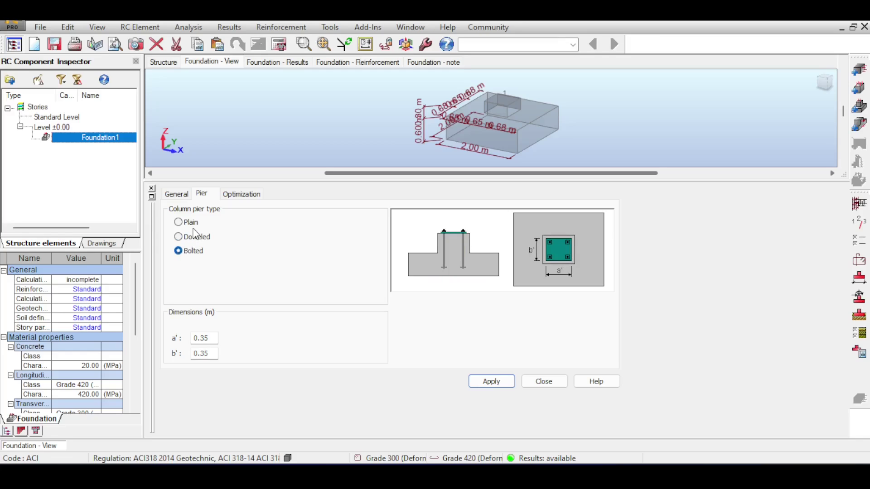
left_click(179, 223)
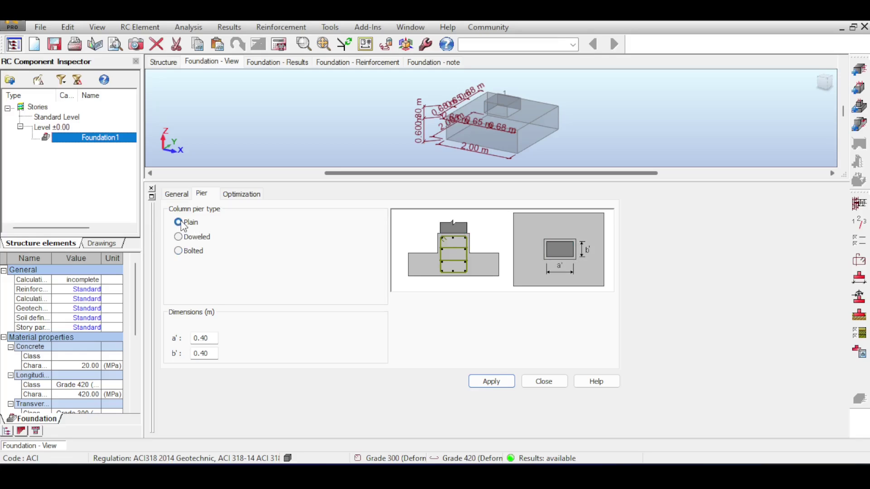
left_click(179, 238)
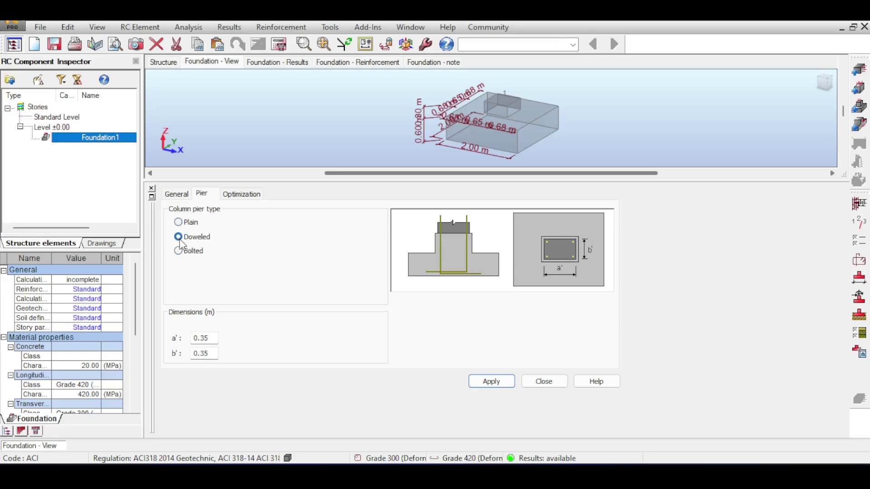
- Try the fixed side ratio and Equal offsets shape options for optimization, and restore Without limits
left_click(237, 194)
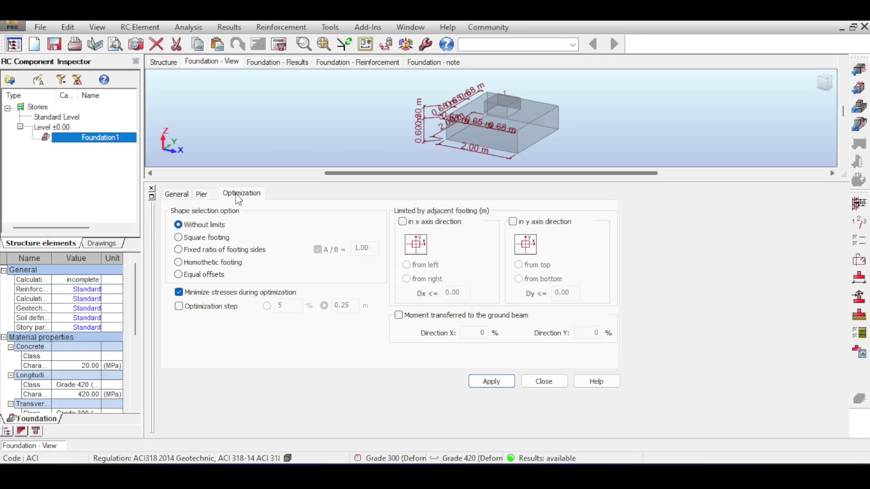
left_click(178, 250)
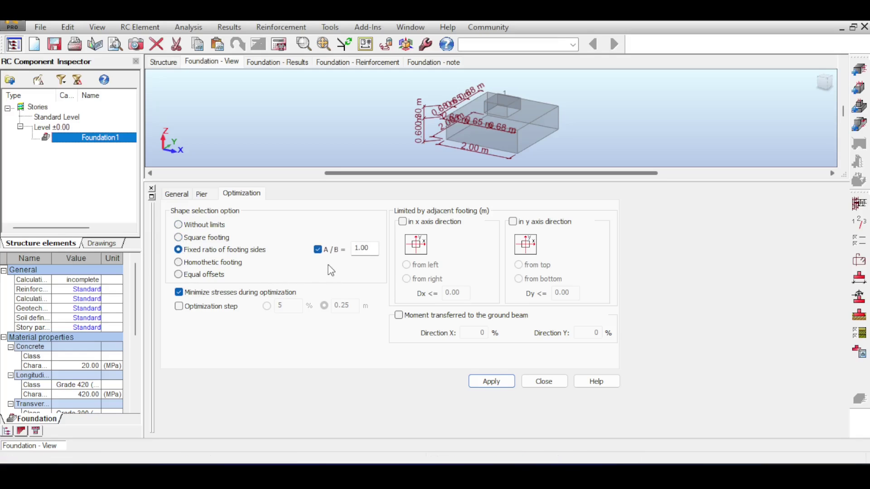
left_click(185, 276)
left_click(179, 226)
- Check the column section in the structure model, set the pier dimensions a to 0.70 m and b to 0.35 m, and apply them
left_click(183, 198)
double_click(304, 266)
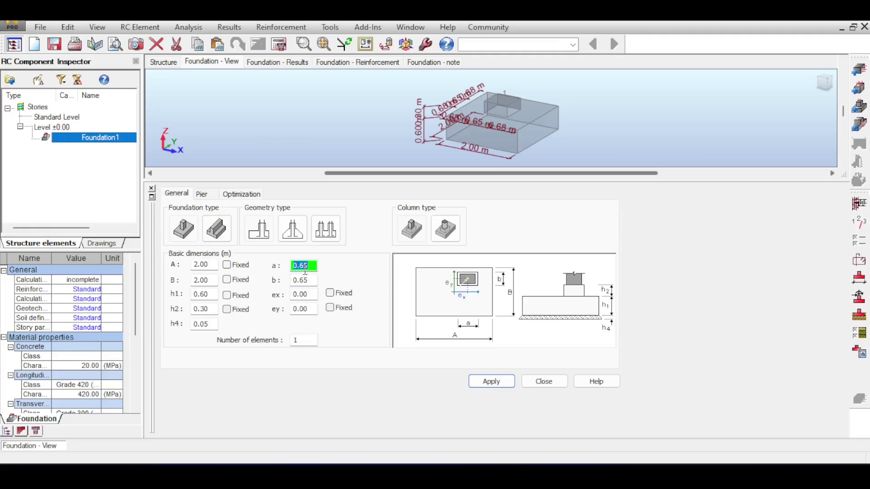
type("0.7")
key("Tab")
type("0.3")
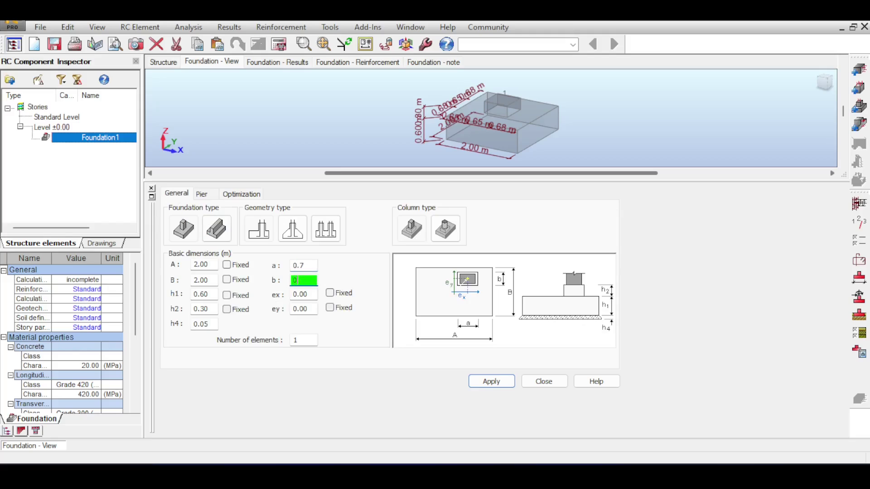
left_click(163, 62)
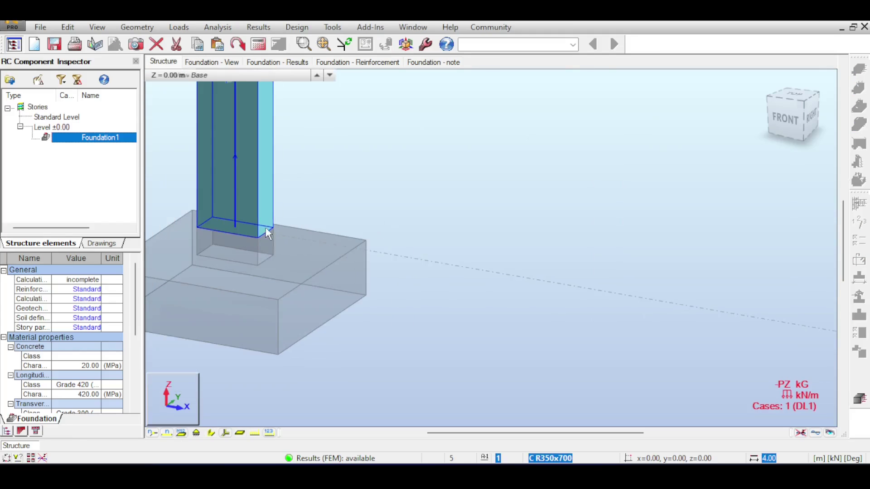
left_click(229, 62)
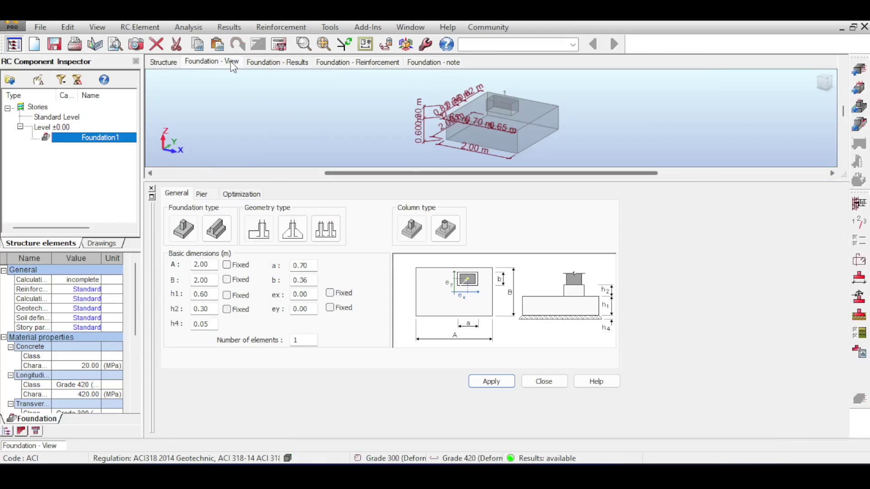
left_click(300, 280)
type("0.35")
left_click(486, 381)
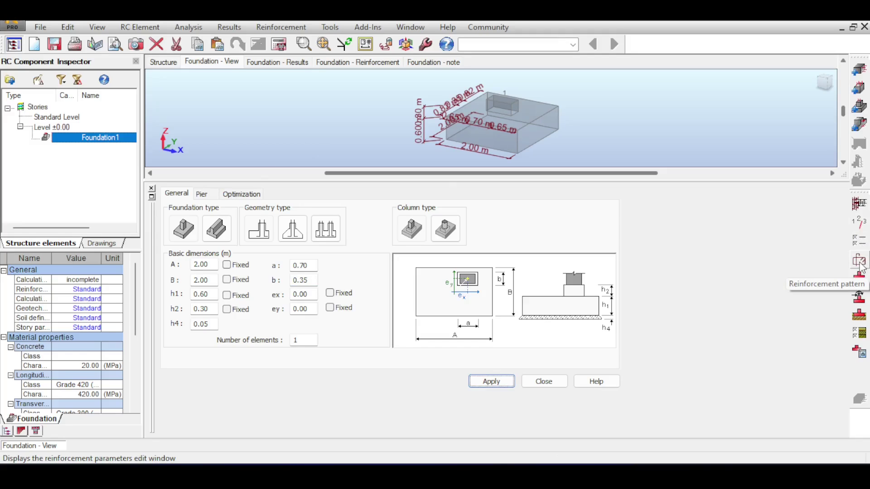
- Look over the story parameters without changing them, and set the foundation's concrete to CONCR_4.5 in the calculation options
left_click(859, 227)
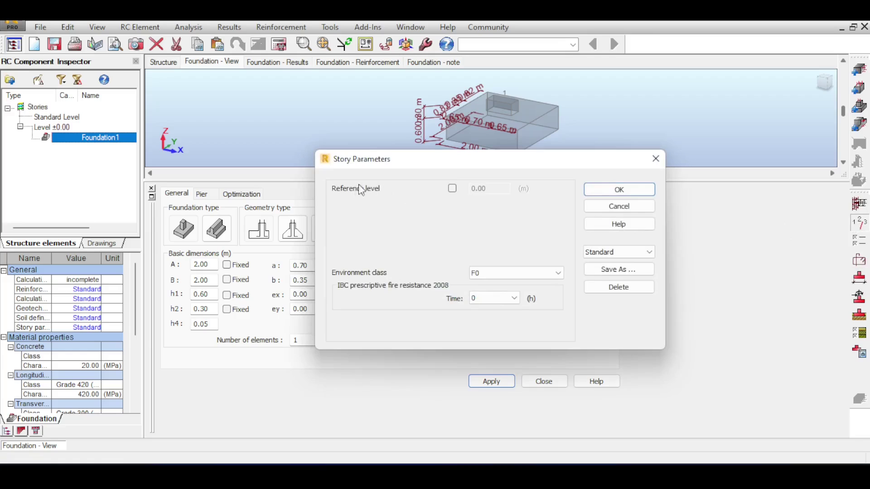
left_click(654, 162)
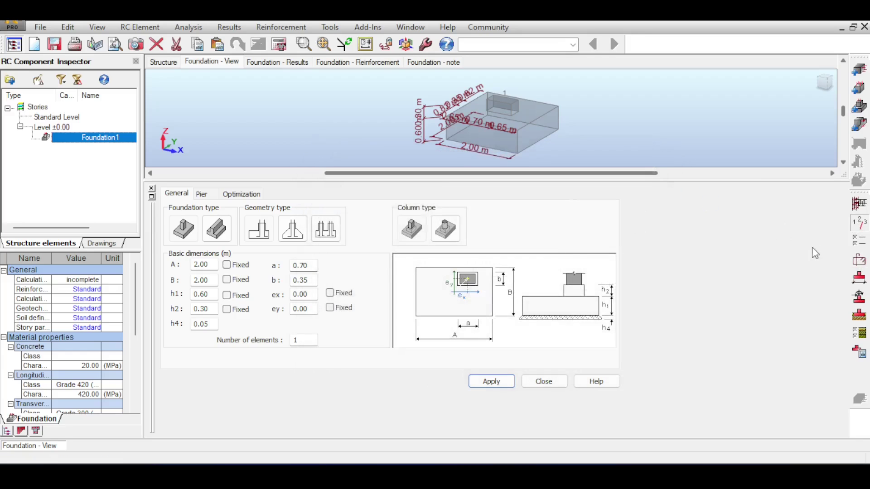
left_click(855, 245)
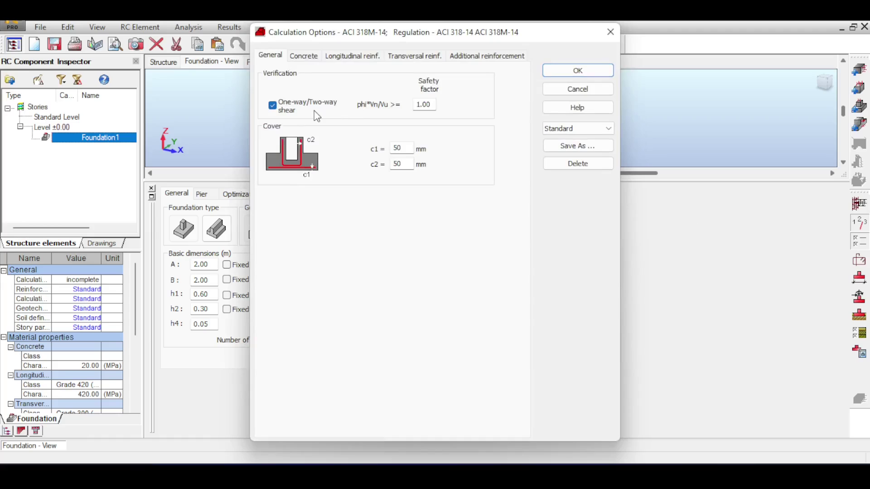
left_click(300, 56)
left_click(395, 97)
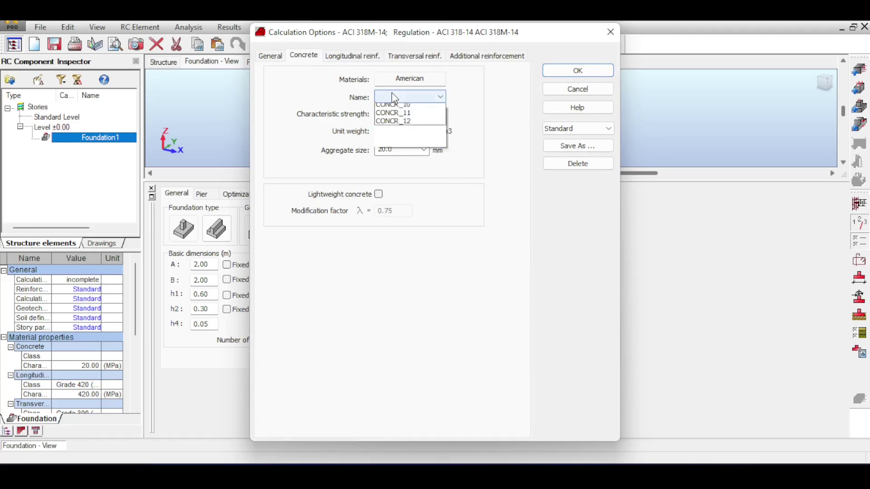
left_click(410, 141)
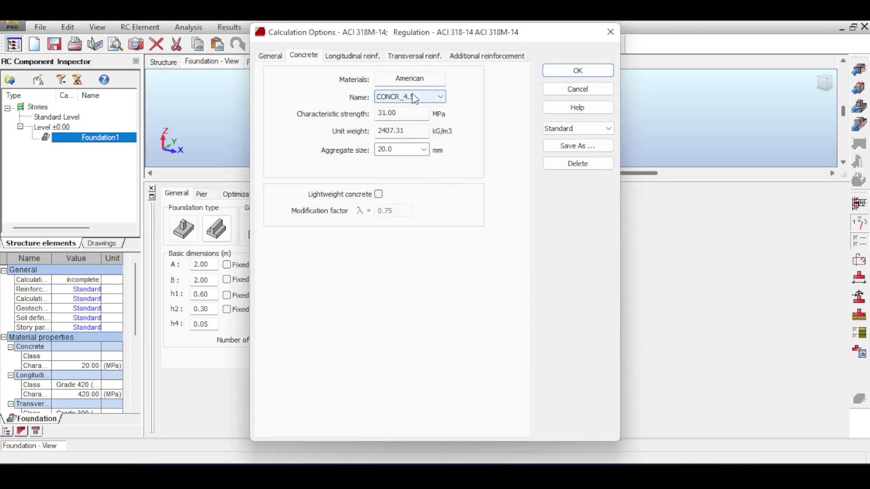
- Allow only 16 mm bars for the foundation's longitudinal reinforcement
left_click(354, 58)
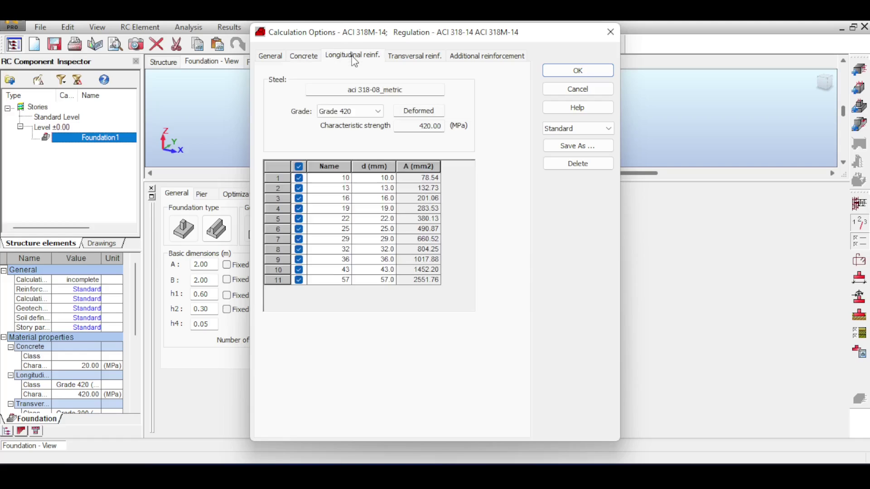
left_click(299, 166)
left_click(299, 199)
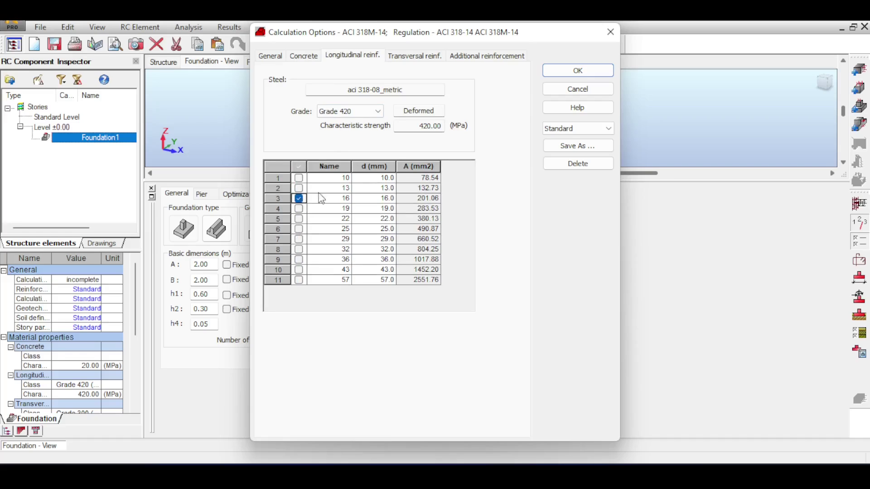
- Set the transversal reinforcement to Grade 420 steel and allow only 16 mm bars
left_click(413, 55)
left_click(359, 111)
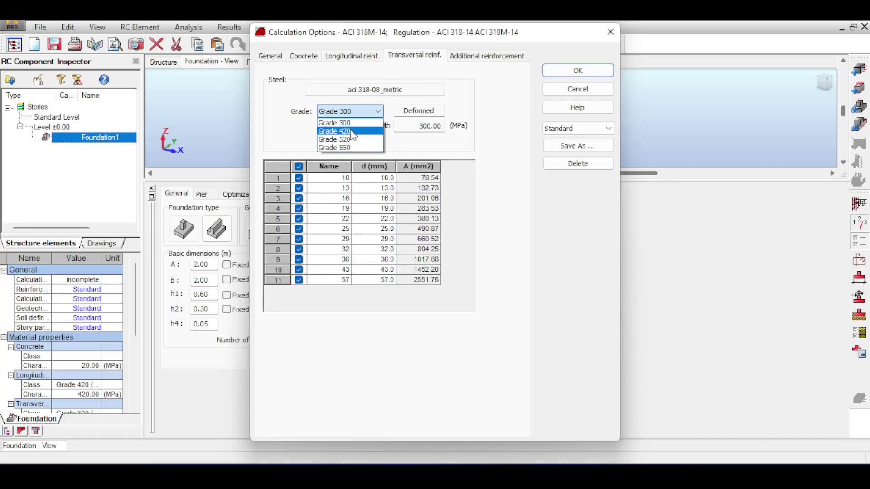
left_click(344, 131)
left_click(299, 166)
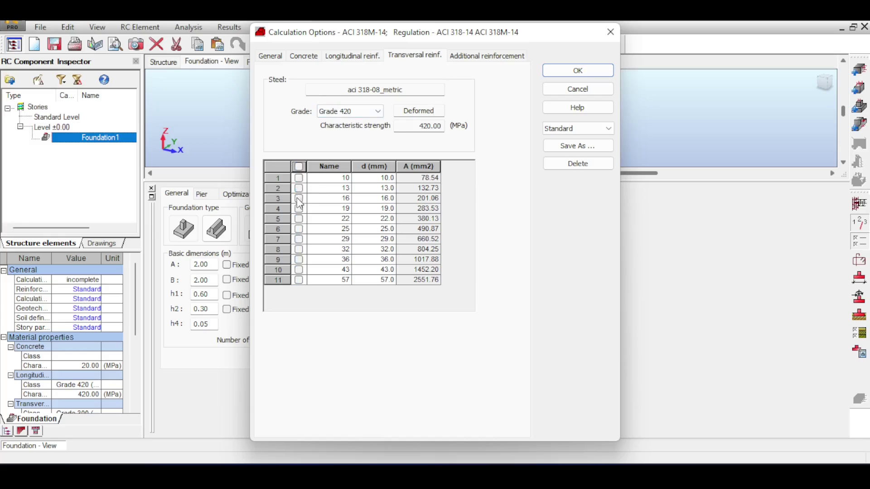
left_click(299, 199)
- Set the additional reinforcement to Grade 420 with only 10 mm bars allowed, and accept the calculation options
left_click(467, 59)
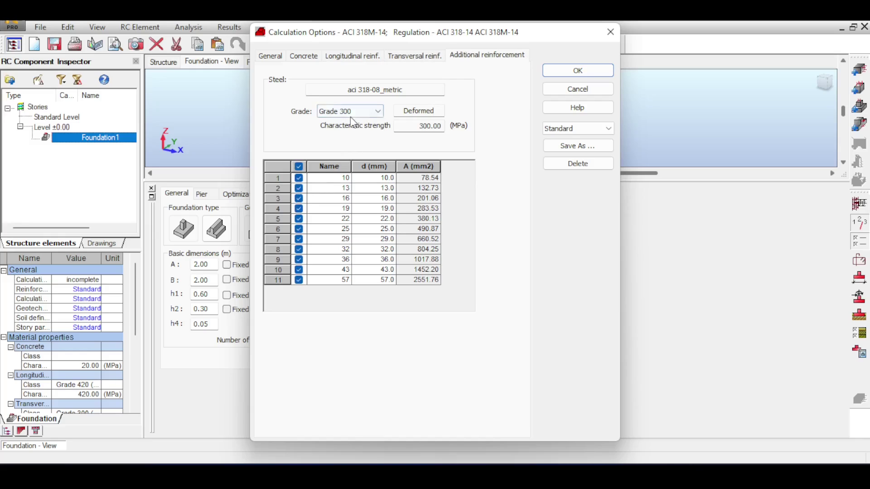
left_click(359, 111)
left_click(344, 128)
left_click(299, 166)
left_click(299, 178)
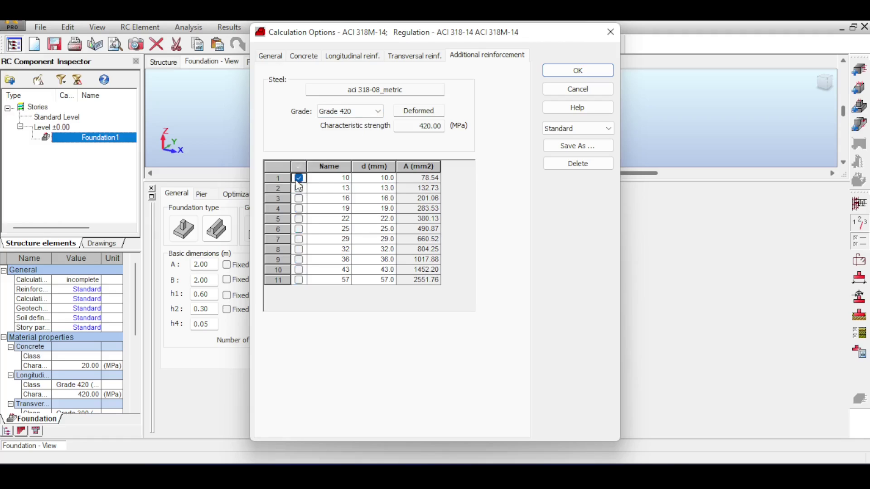
left_click(566, 71)
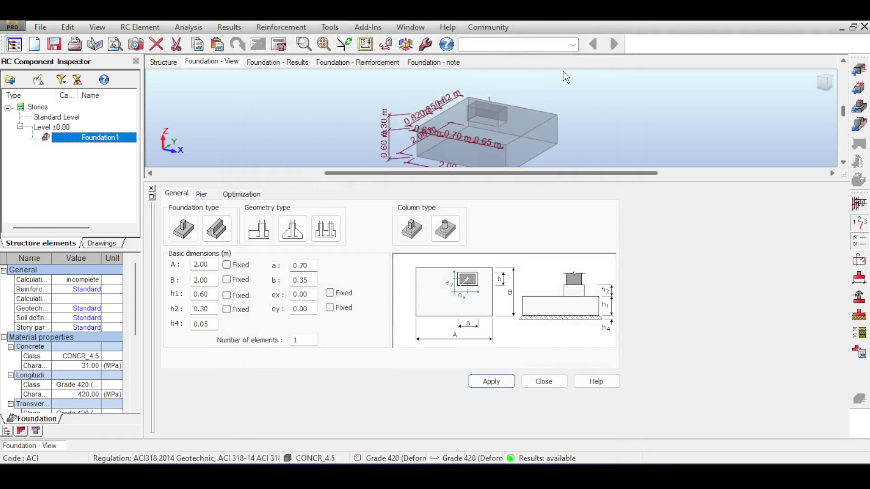
- In the reinforcement pattern, give the main bars the U shape with 90-degree hooks at both ends and accept the pattern
left_click(859, 259)
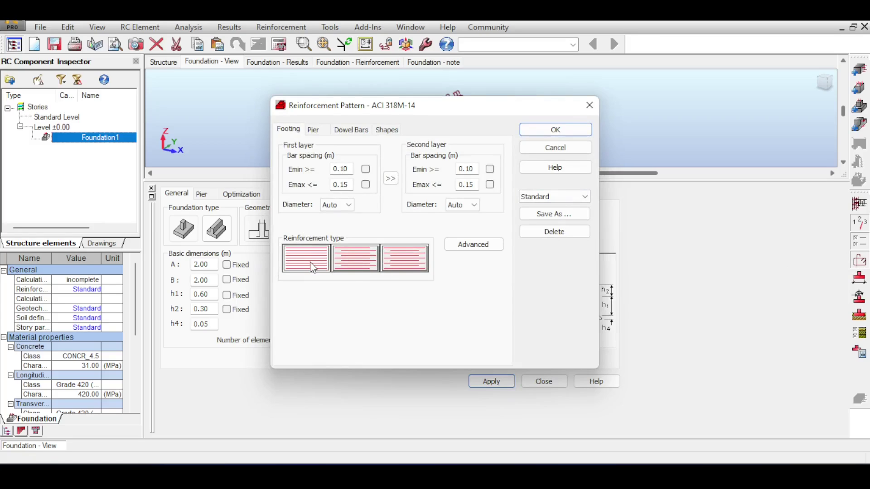
left_click(314, 131)
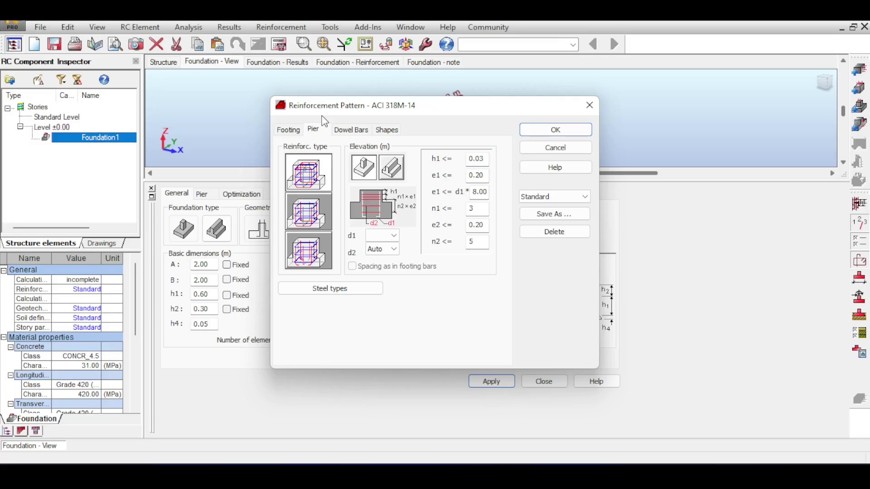
left_click(350, 129)
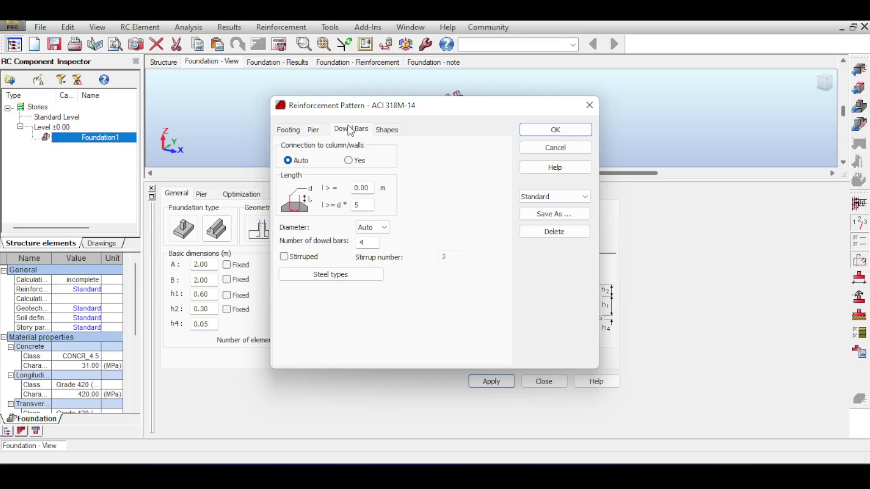
left_click(388, 130)
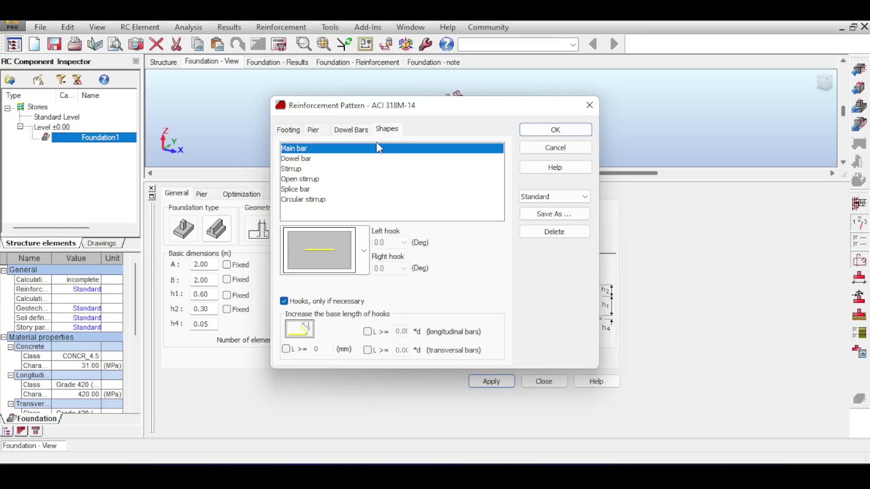
left_click(316, 253)
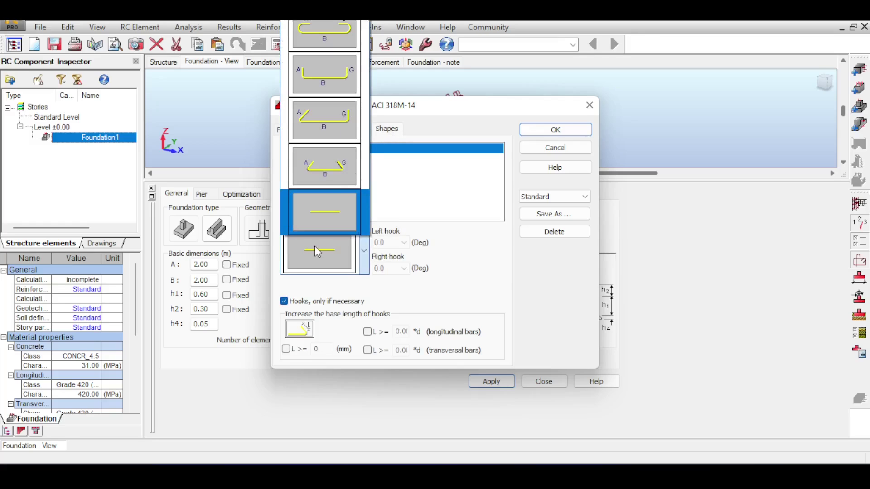
left_click(351, 73)
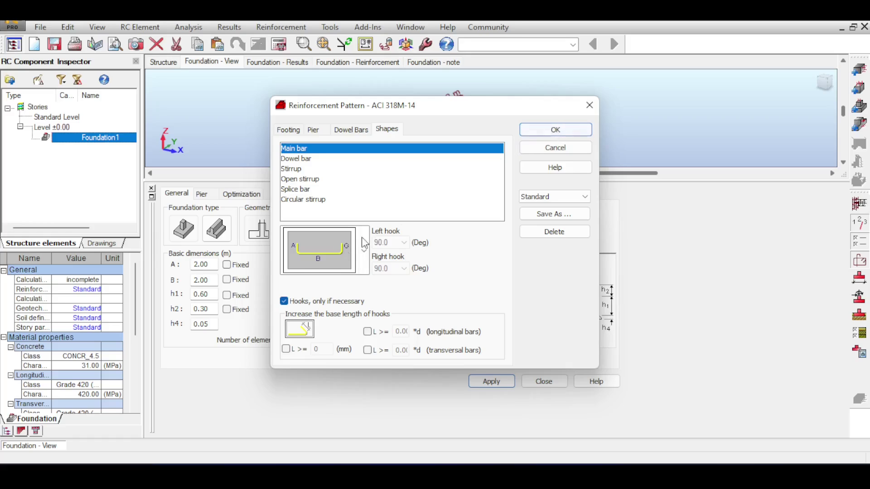
left_click(549, 130)
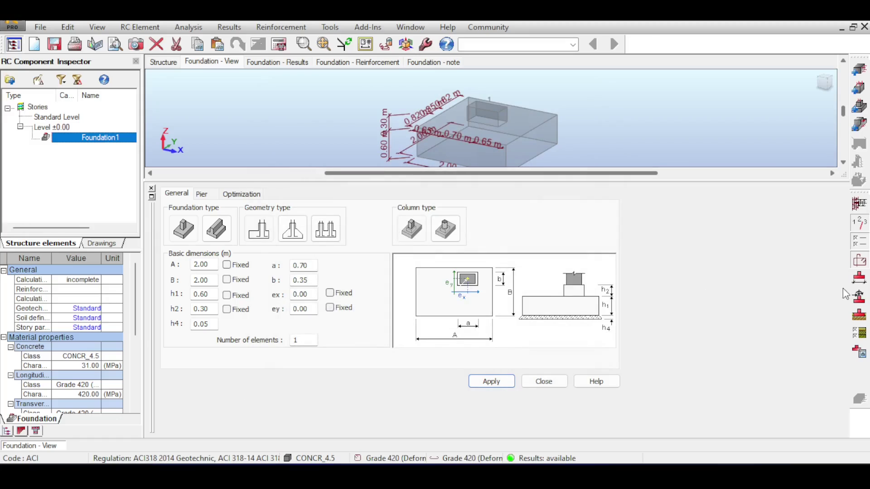
- Review the dead and live load cases acting on the foundation without changing them
left_click(860, 298)
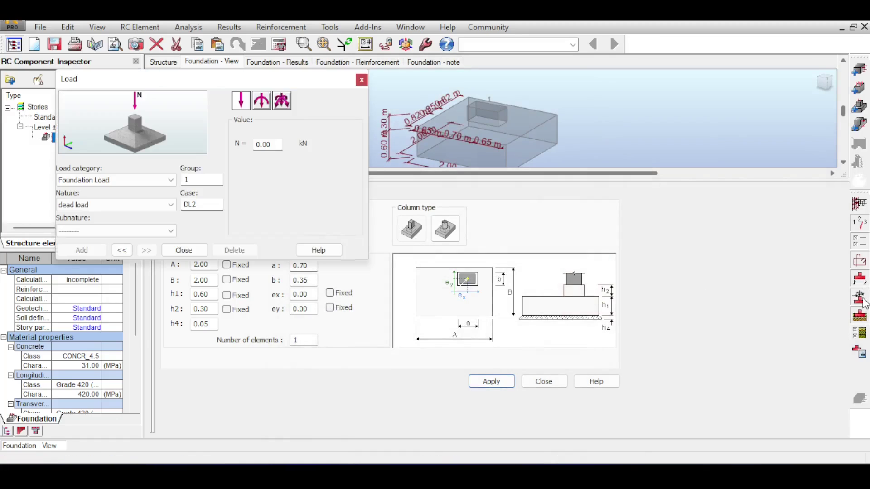
left_click(122, 250)
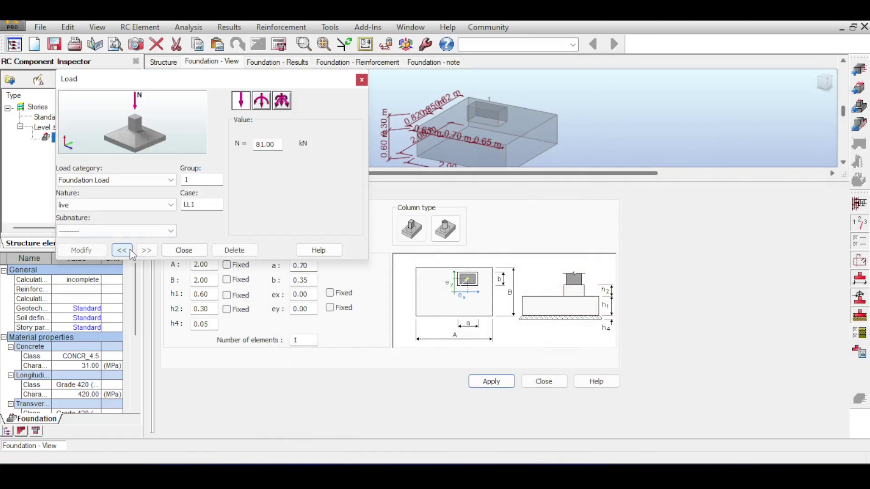
left_click(122, 250)
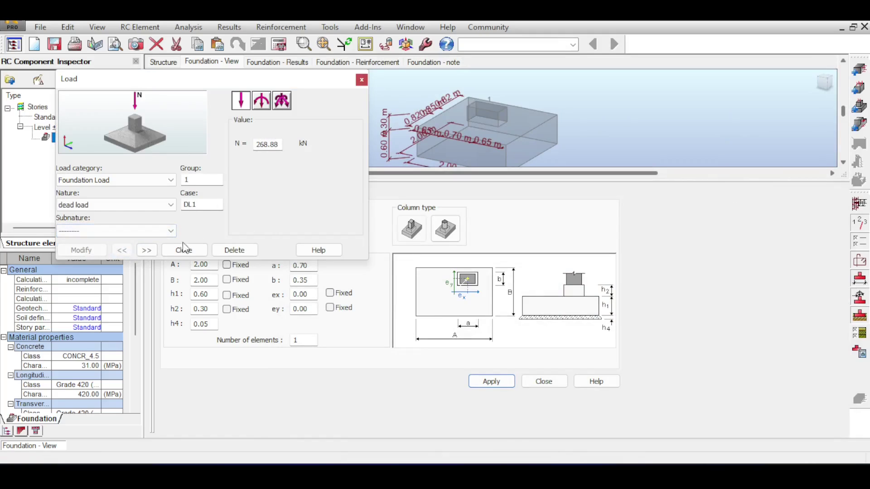
left_click(152, 250)
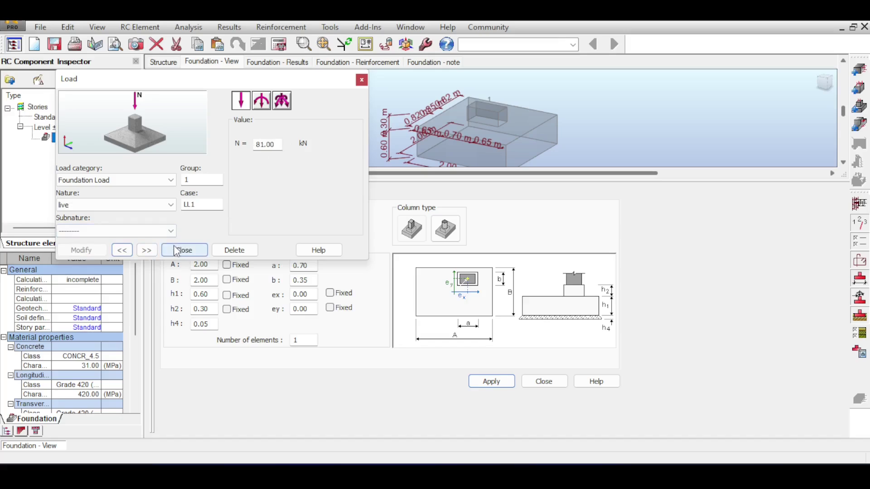
left_click(363, 80)
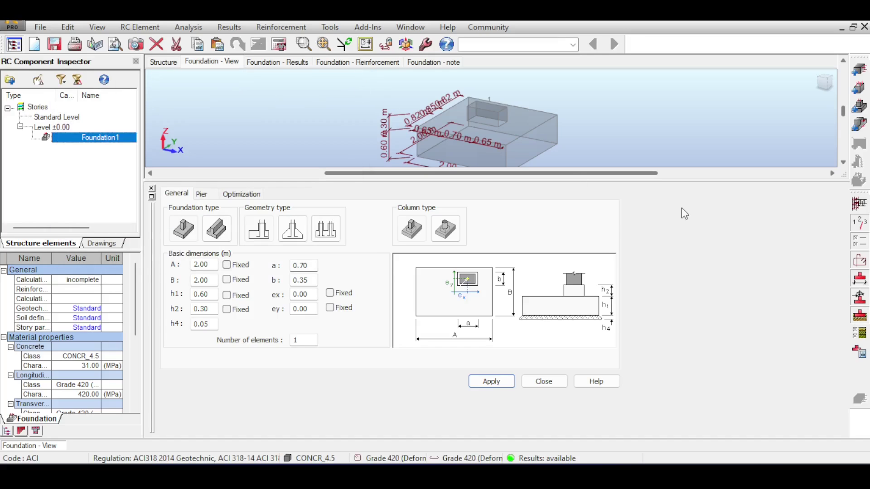
- Set the minimum reference level Nf of the foundation soil to -1.25 m
left_click(859, 316)
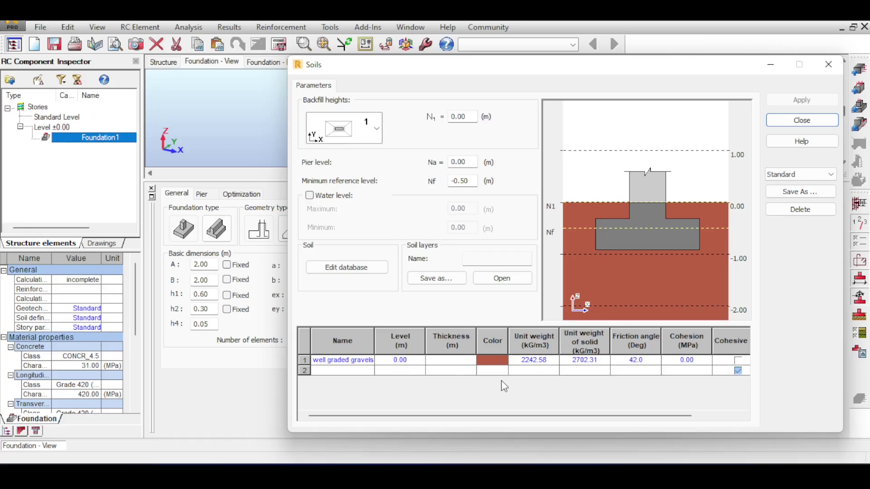
double_click(475, 182)
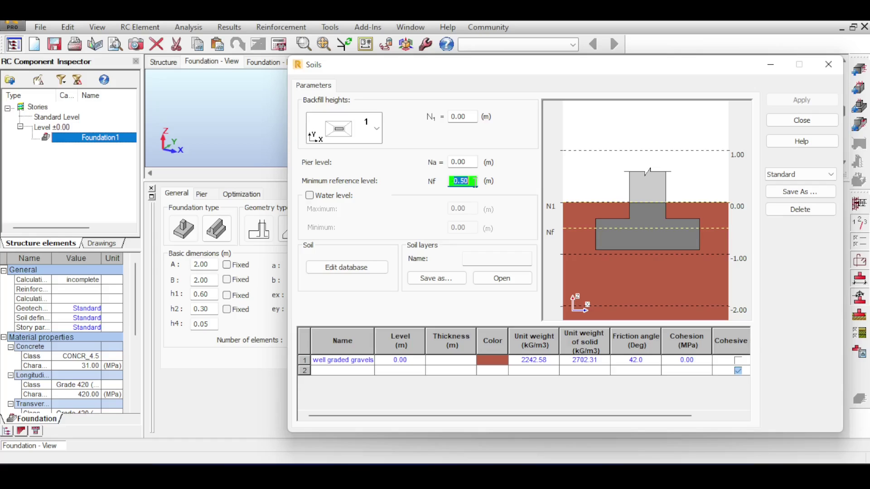
type("-1.25")
key("Return")
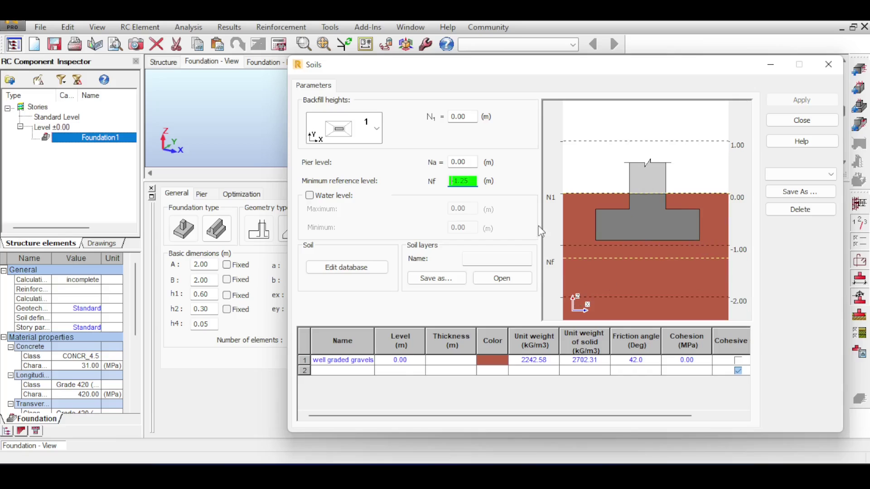
left_click(801, 120)
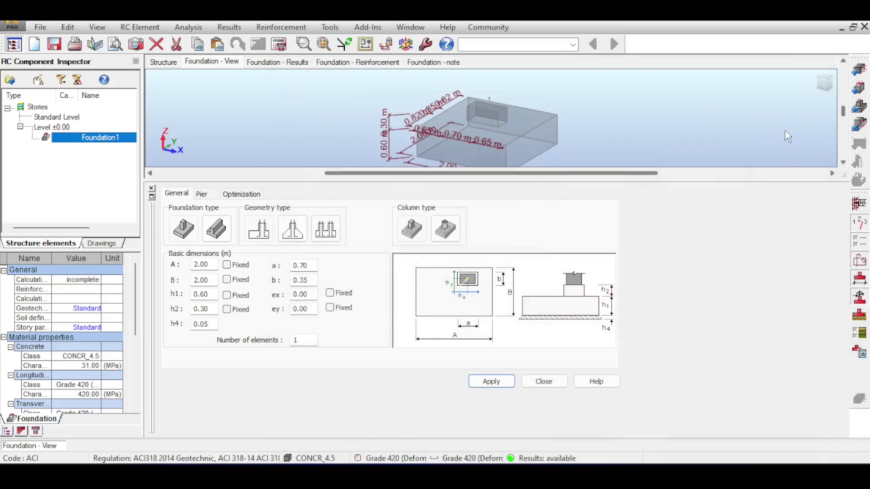
- Set the allowable soil stress to 0.20 MPa in the geotechnical options and accept them
left_click(860, 335)
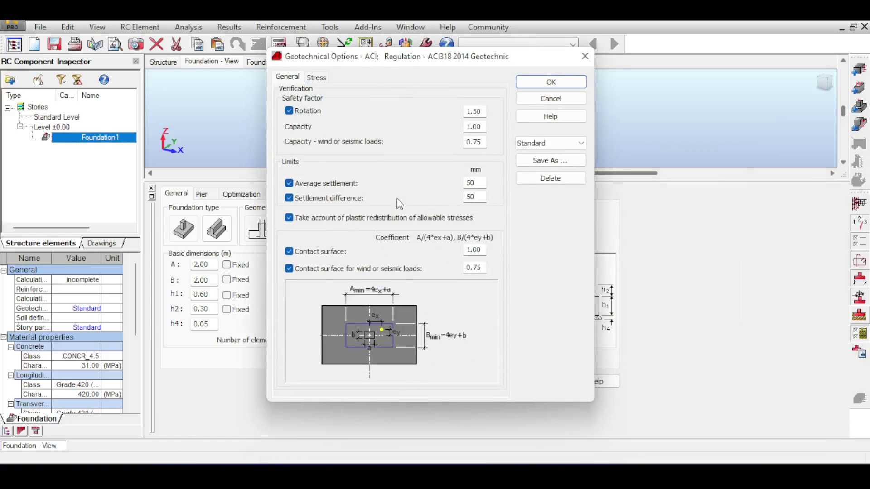
left_click(317, 78)
left_click(297, 157)
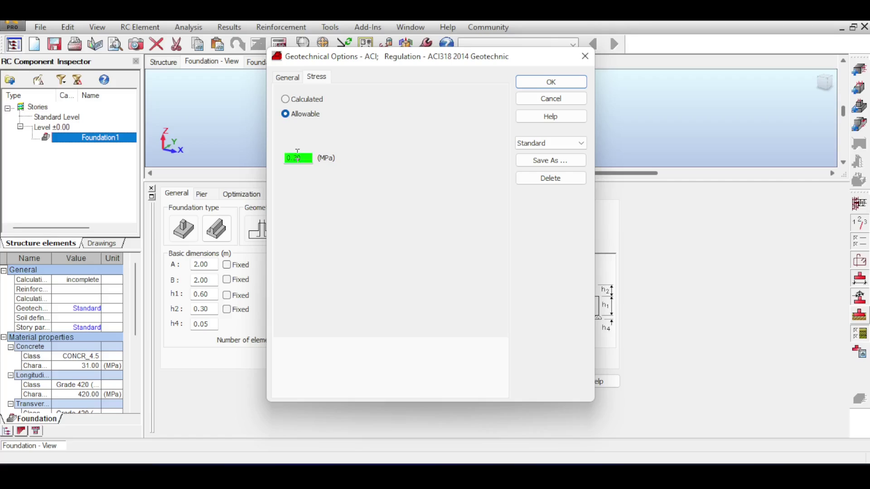
double_click(303, 159)
type("0.20")
left_click(551, 82)
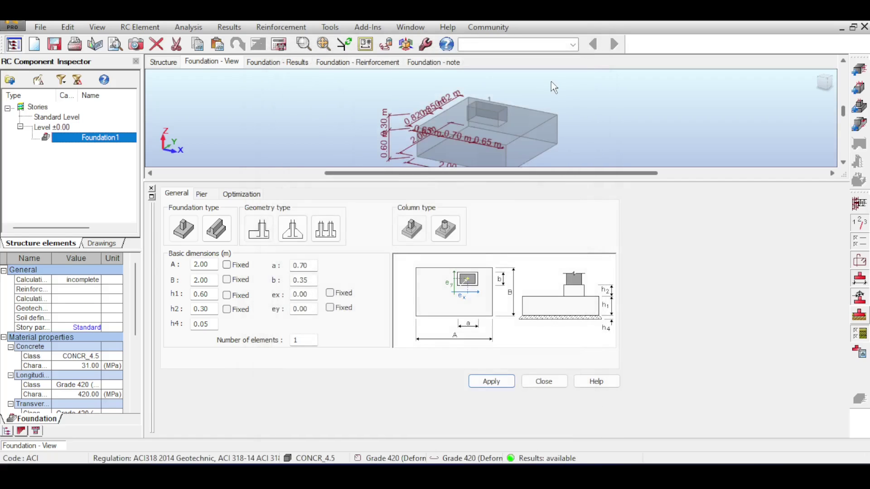
- Run the foundation calculation, read the calculation messages and dismiss them
left_click(280, 44)
left_click(476, 300)
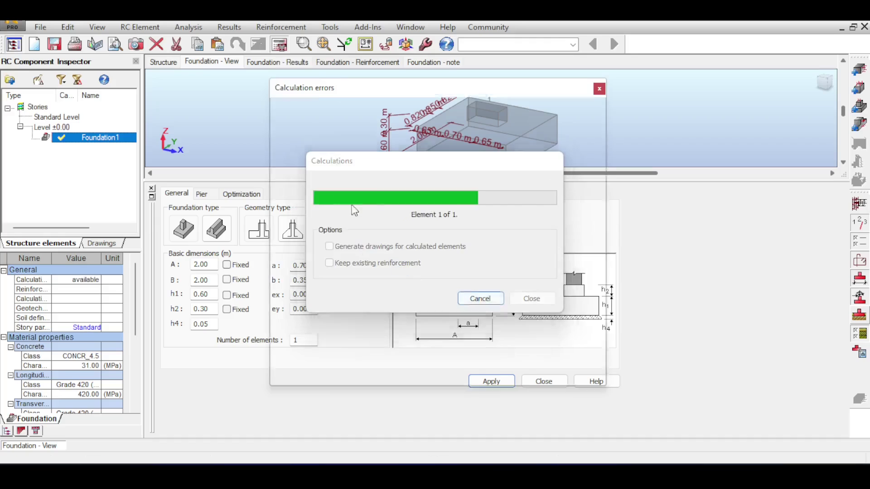
left_click_drag(375, 96, 180, 90)
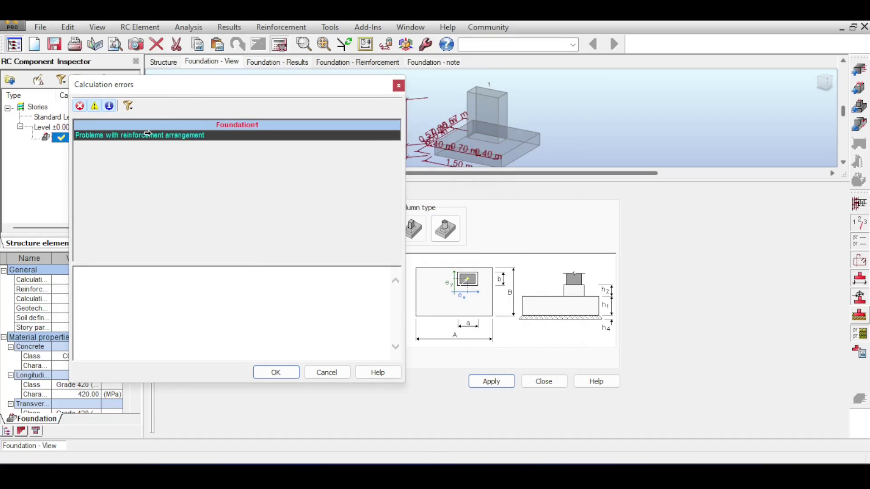
left_click_drag(152, 136, 277, 102)
left_click(397, 86)
- Examine the calculated foundation's verification results, its fit under the frame column and its dimensions
left_click(281, 63)
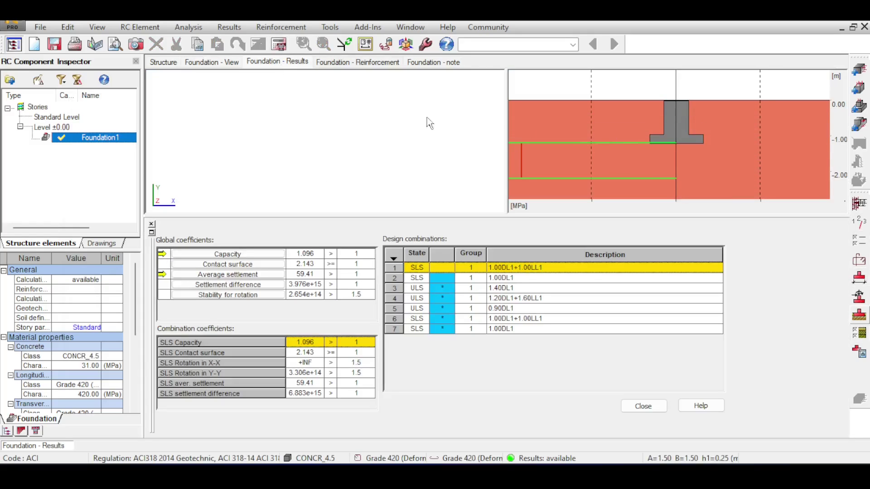
left_click(175, 65)
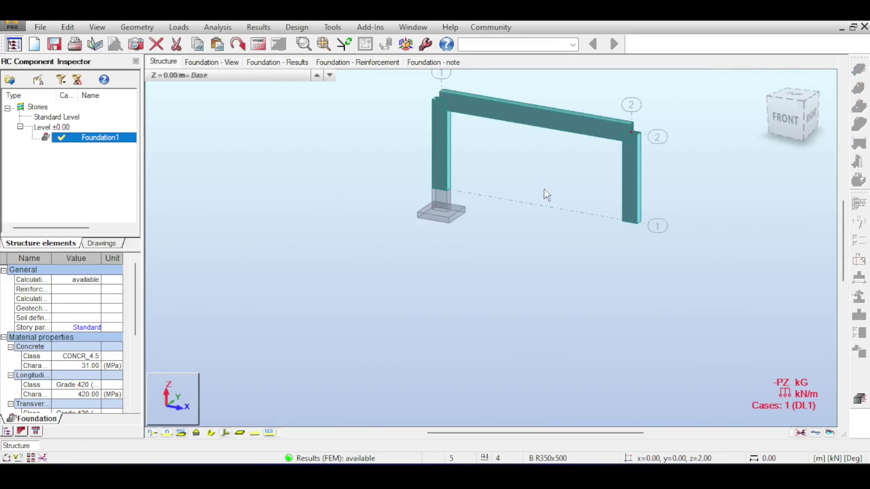
scroll(424, 260, "up", 4)
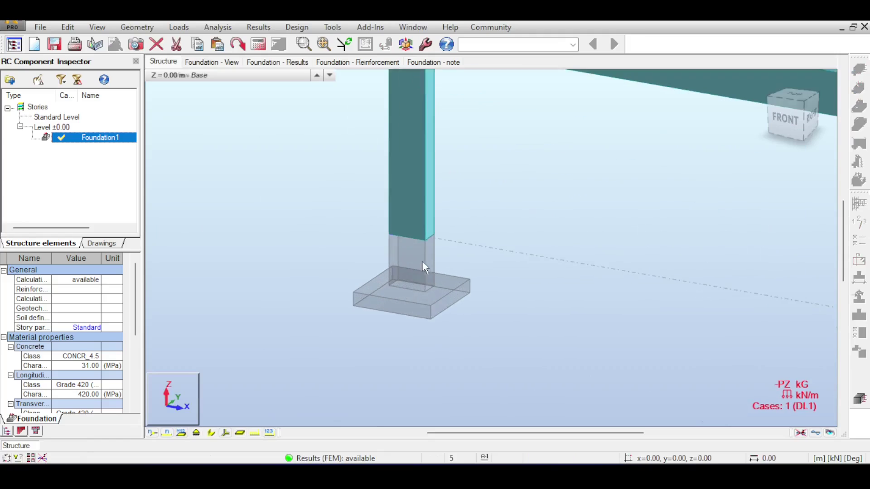
scroll(435, 308, "up", 2)
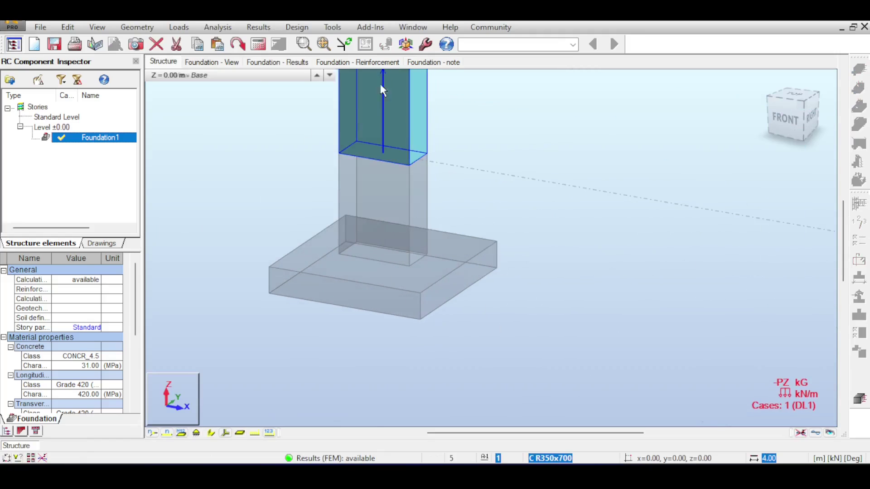
left_click(231, 64)
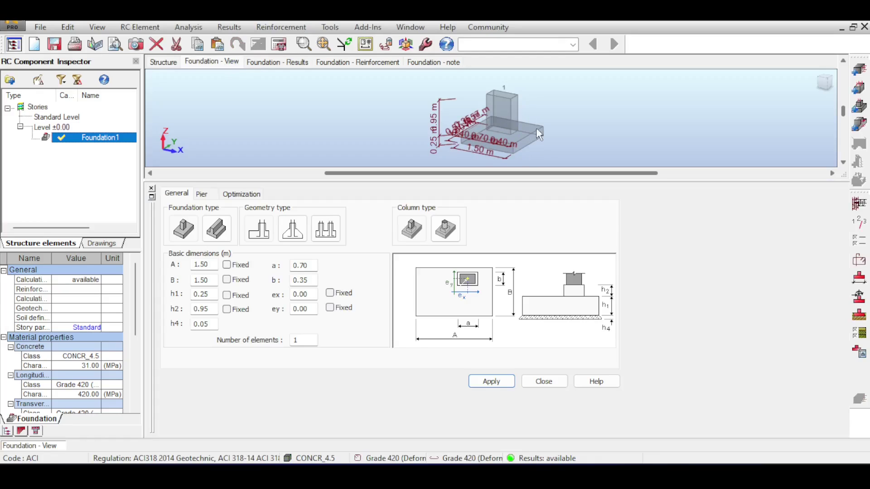
left_click(163, 62)
scroll(283, 229, "down", 3)
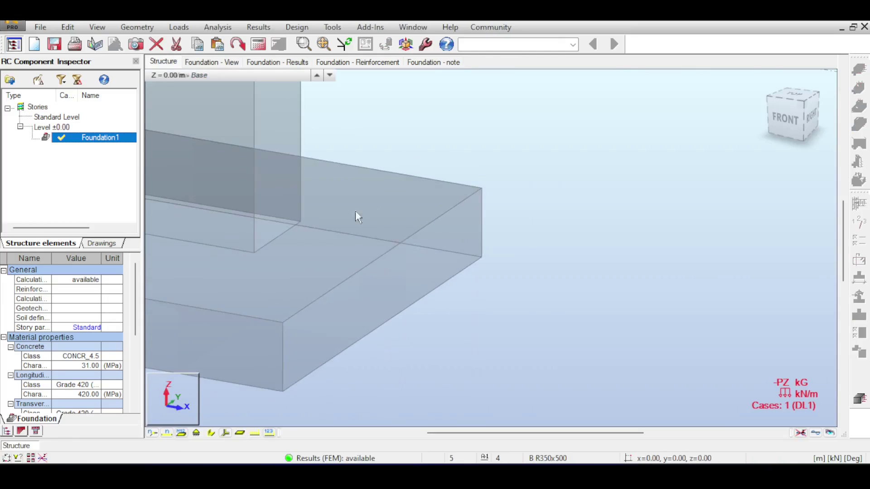
left_click(235, 62)
- Examine the soil pressure diagram with the safety coefficients, and inspect the footing and pier reinforcement in 3D
left_click(281, 62)
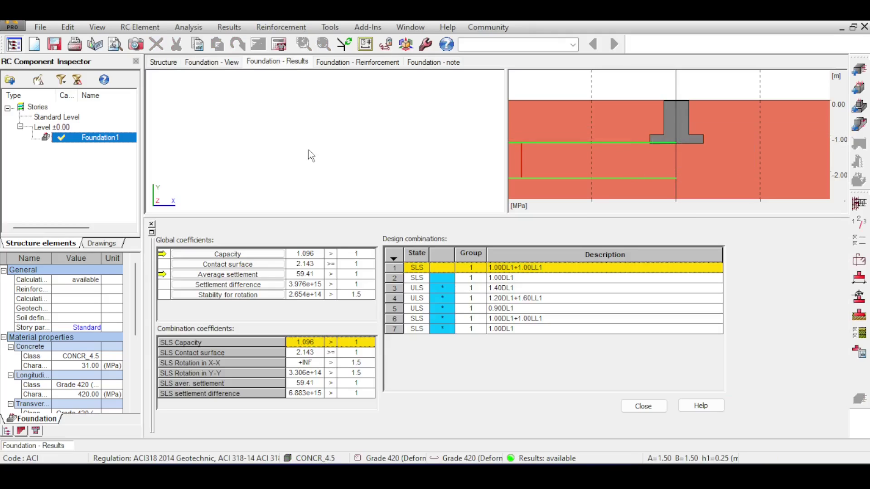
left_click_drag(329, 217, 326, 232)
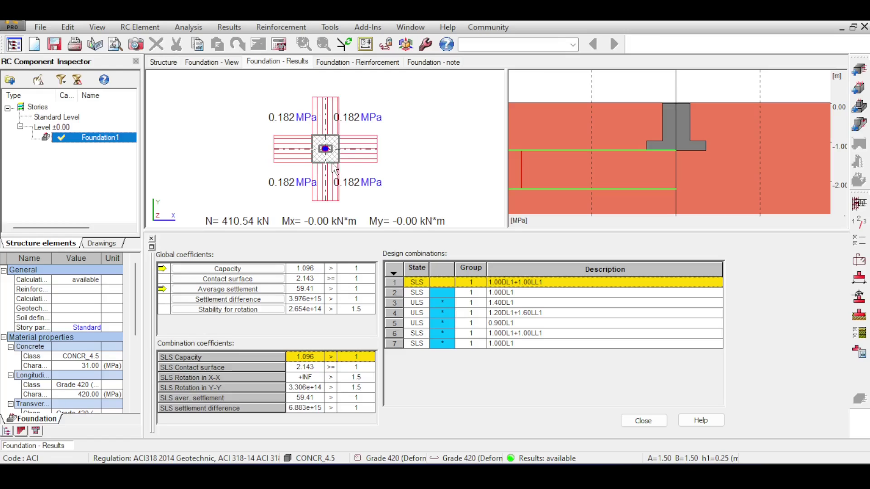
left_click(346, 62)
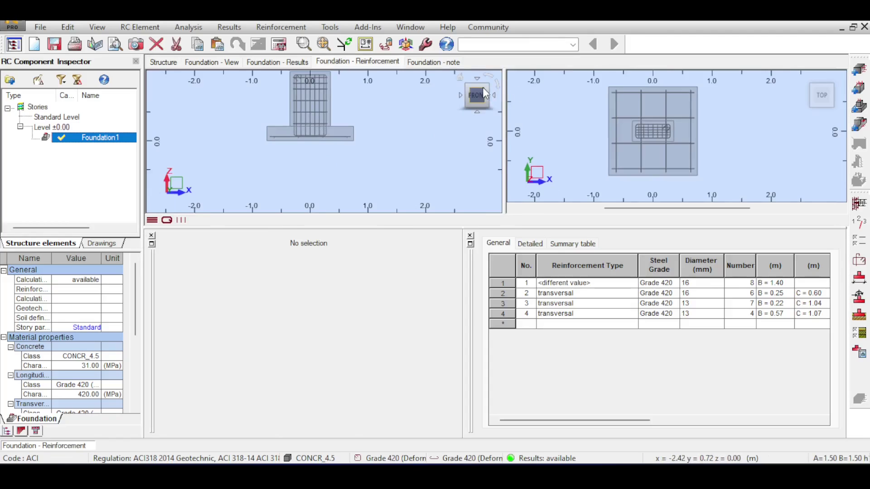
scroll(292, 164, "up", 4)
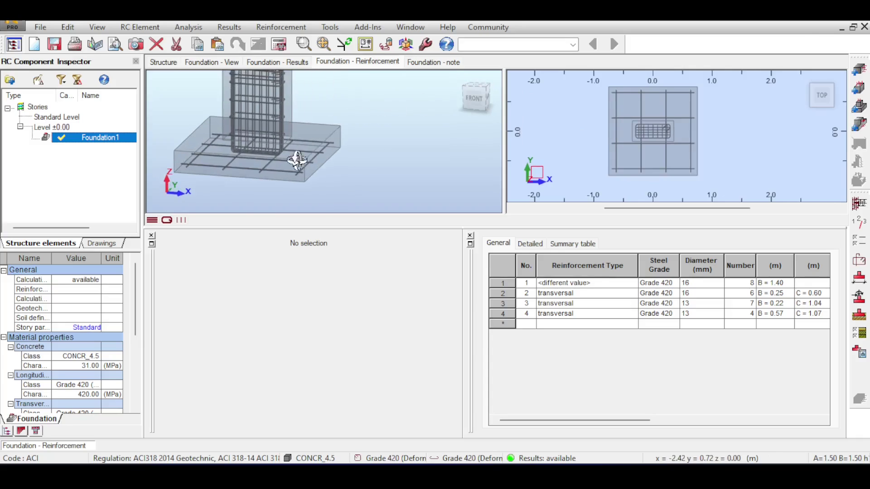
scroll(291, 164, "down", 2)
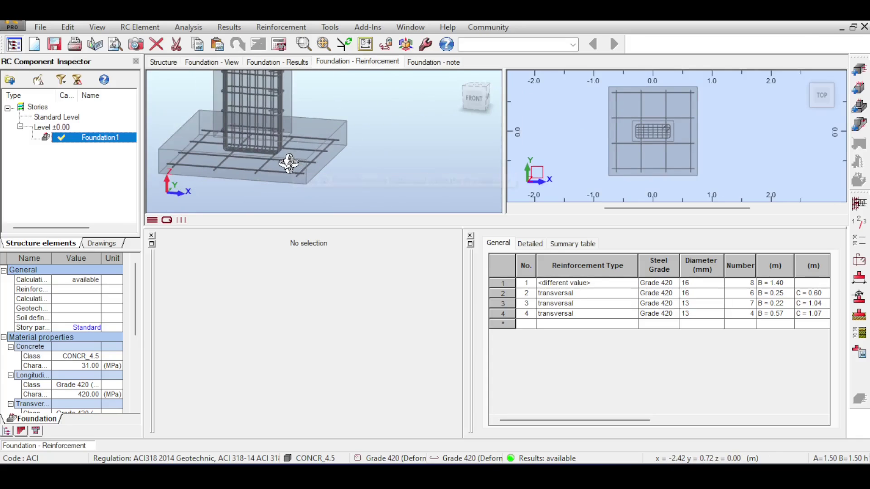
scroll(286, 164, "down", 1)
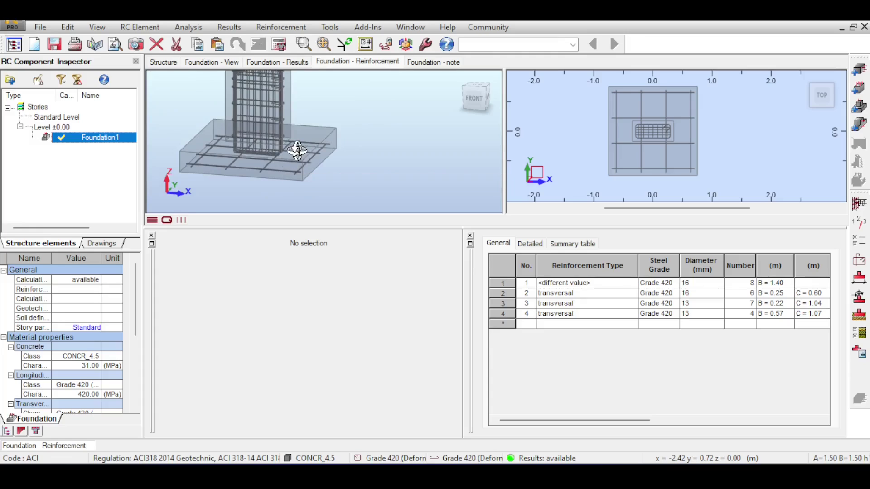
- Restrict the longitudinal reinforcement to 10 mm bars in the calculation options and accept them
left_click(862, 245)
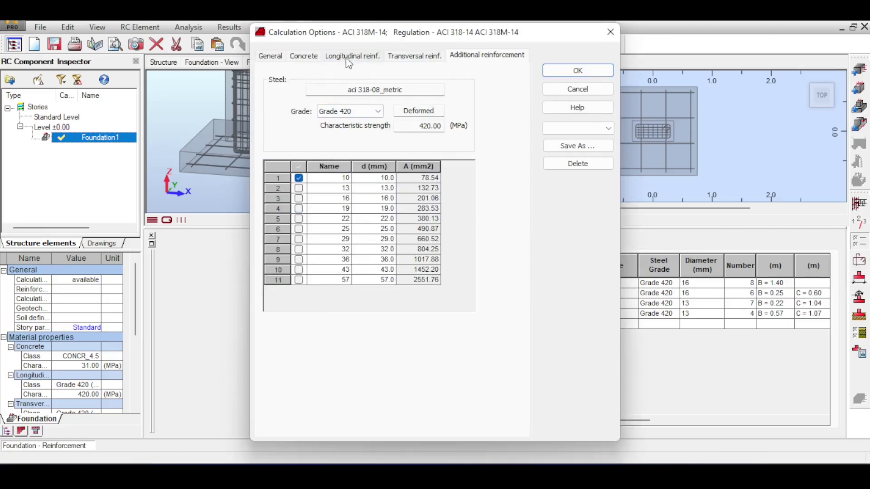
left_click(298, 178)
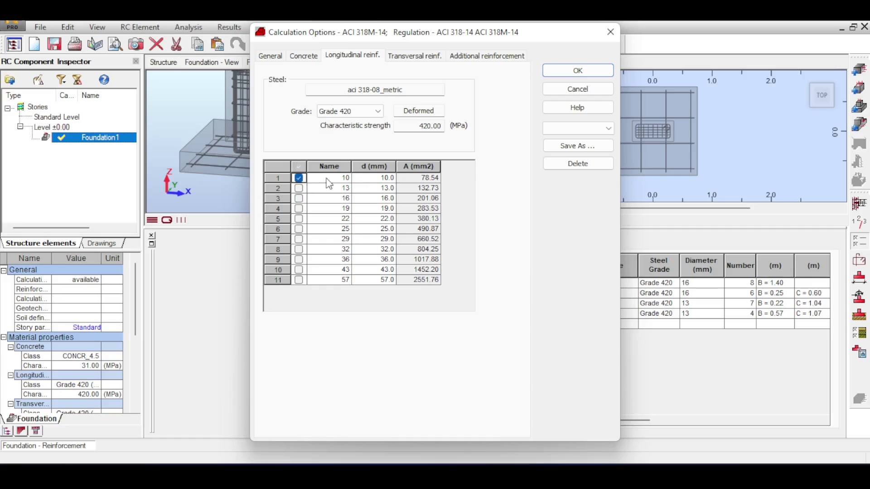
left_click(576, 71)
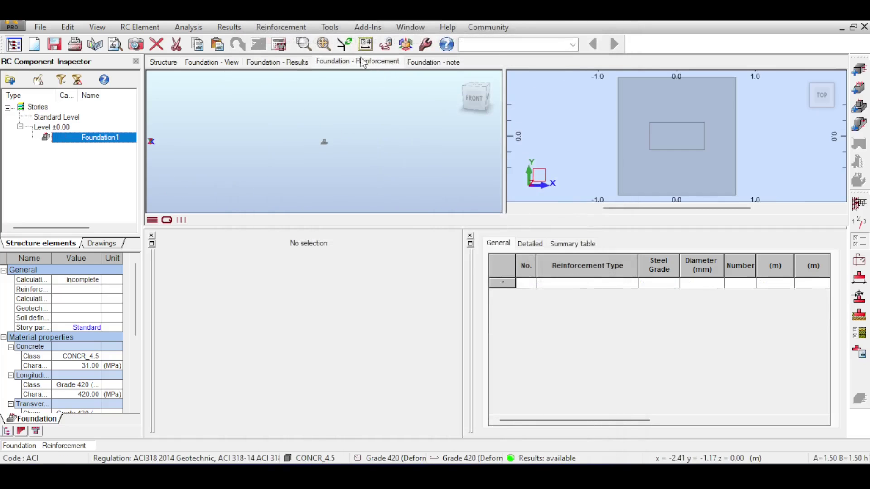
- Recalculate the foundation, dismiss the calculation messages and inspect the footing and pier bars in 3D
left_click(280, 44)
left_click(471, 299)
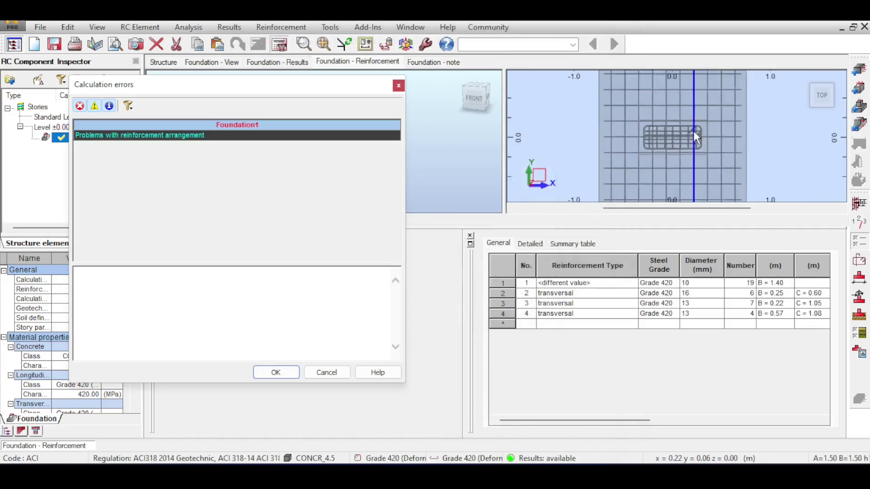
left_click(398, 86)
left_click(830, 105)
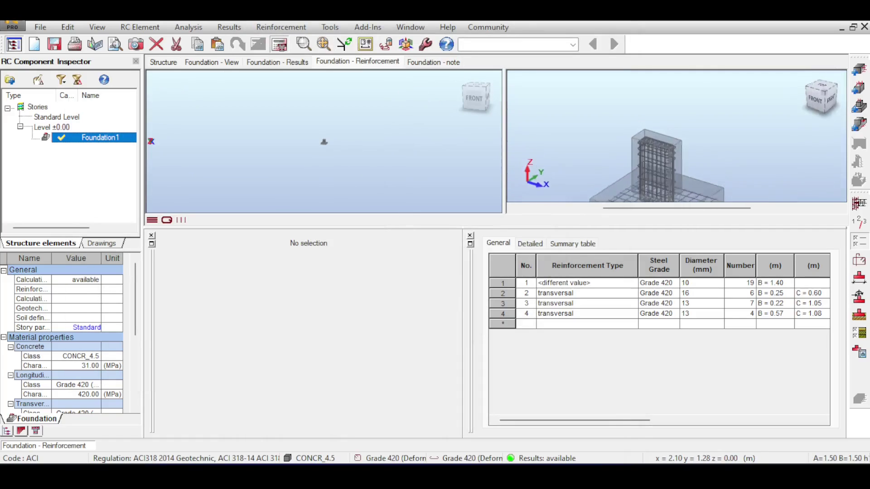
scroll(700, 150, "up", 5)
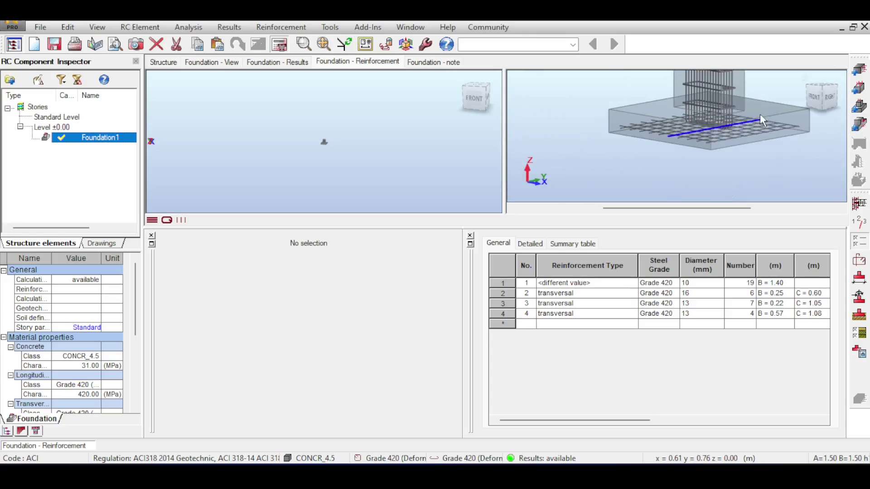
left_click(816, 99)
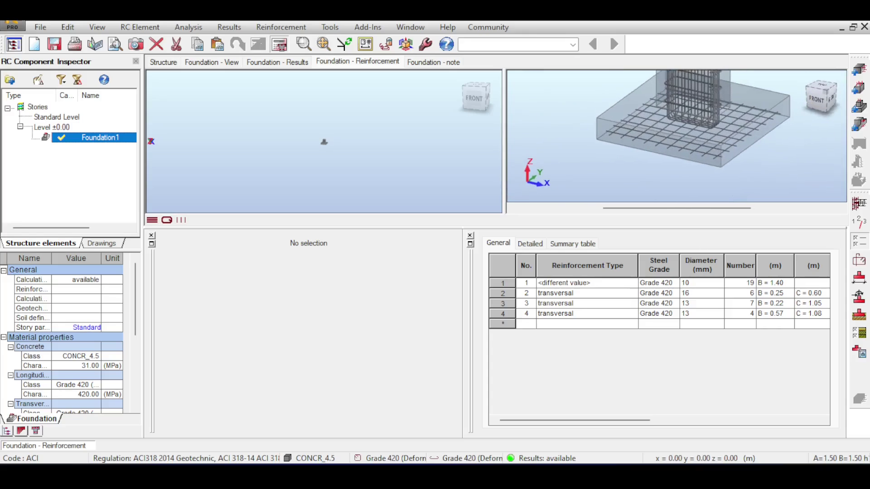
middle_click_drag(691, 119, 698, 129)
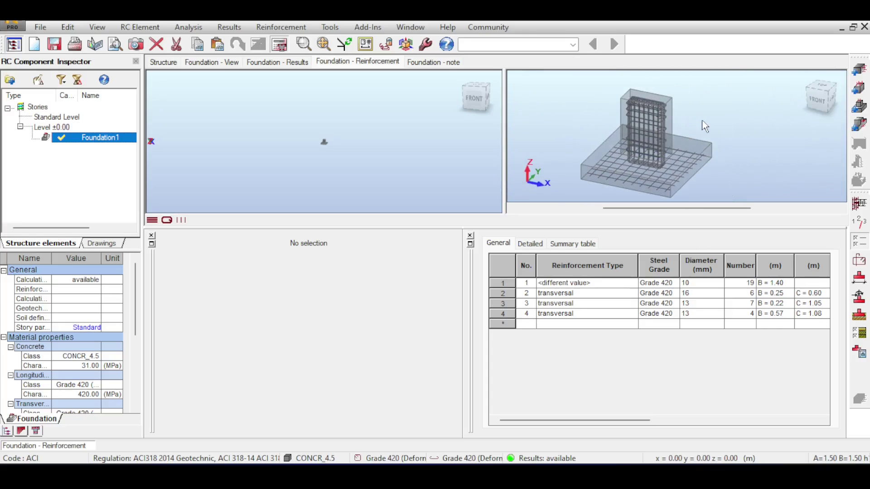
- Set the footing thickness h1 to 0.4 m, mark it as fixed and apply the new dimensions
left_click(863, 280)
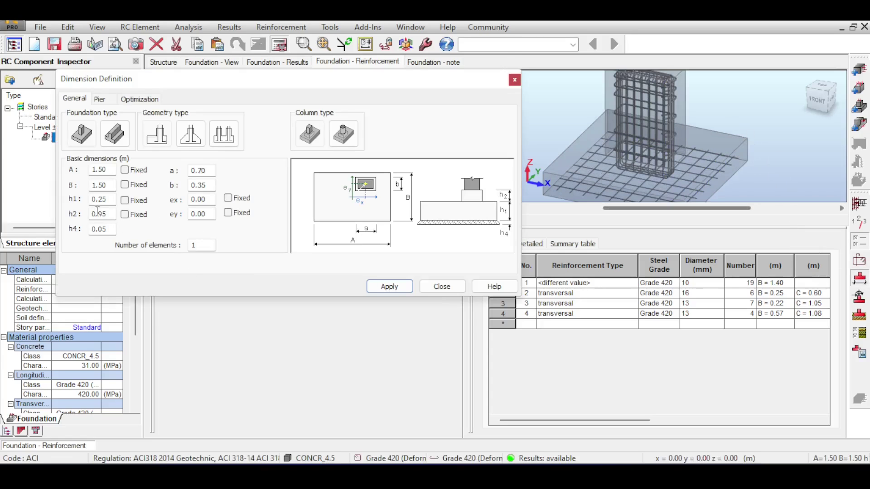
double_click(112, 201)
type("0.")
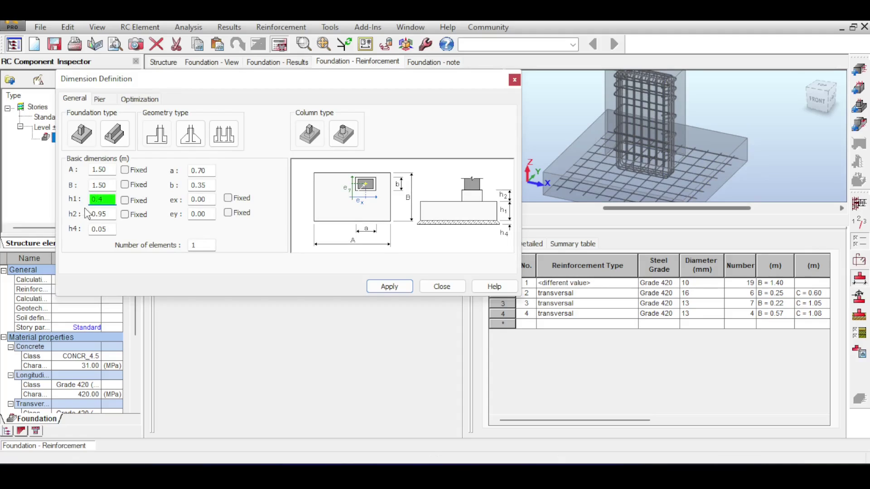
left_click(133, 202)
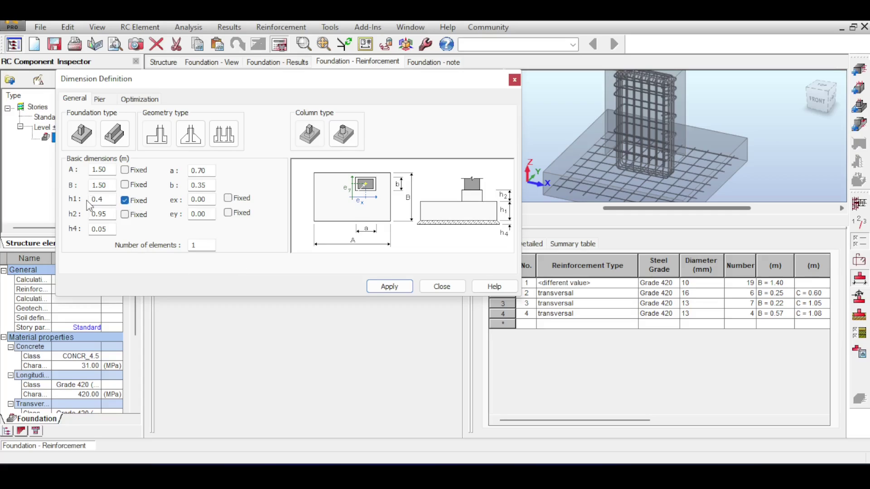
left_click(389, 286)
left_click(514, 80)
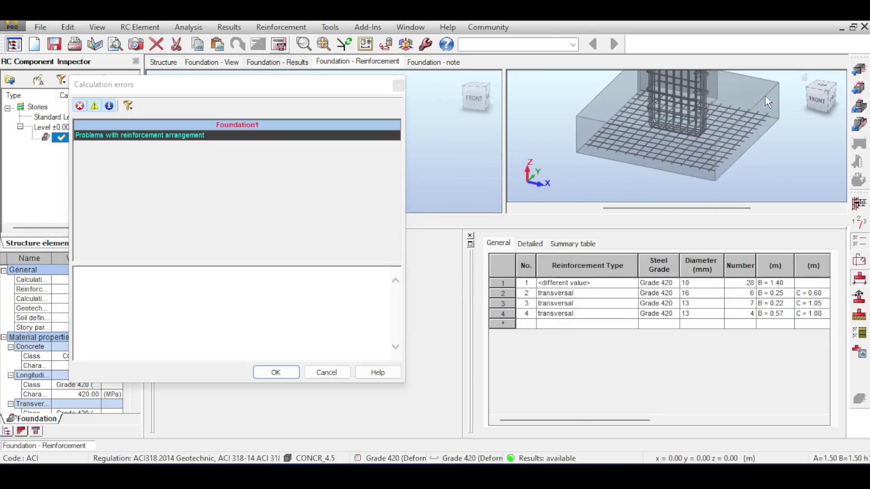
- Recalculate the foundation and examine the thickened footing and the pier cage in 3D
middle_click_drag(766, 96, 693, 129, "shift")
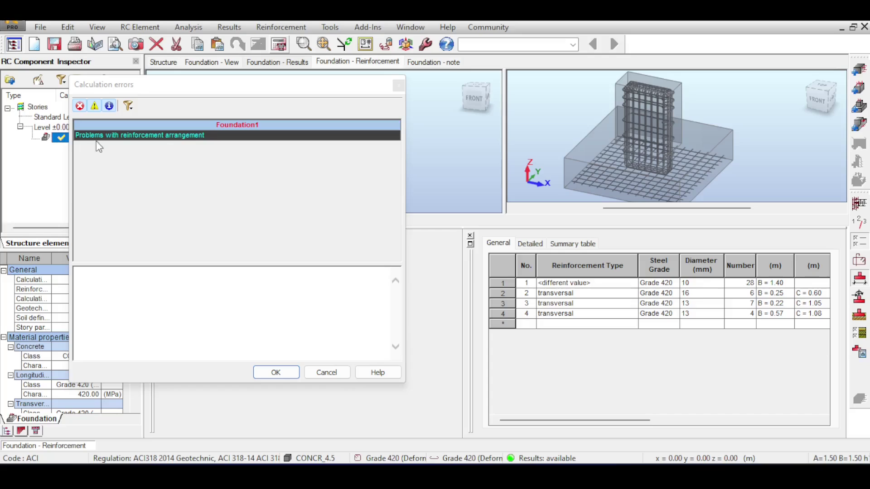
left_click(829, 95)
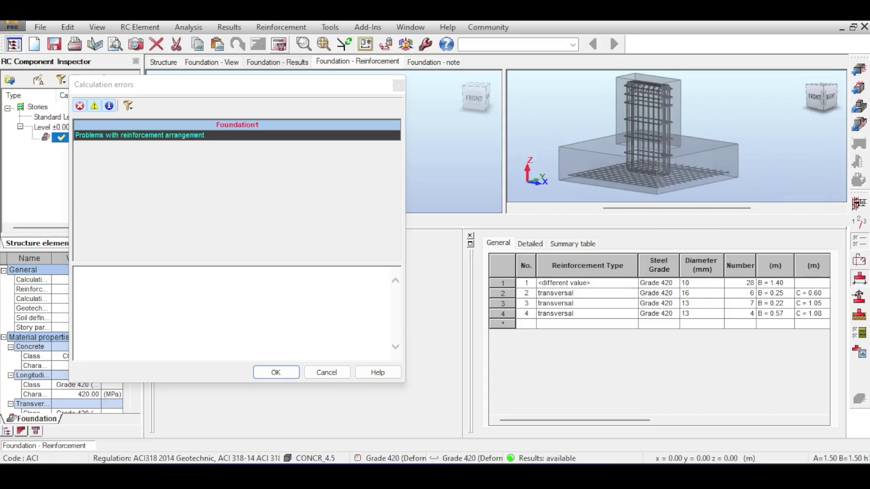
scroll(670, 129, "up", 3)
scroll(622, 125, "up", 3)
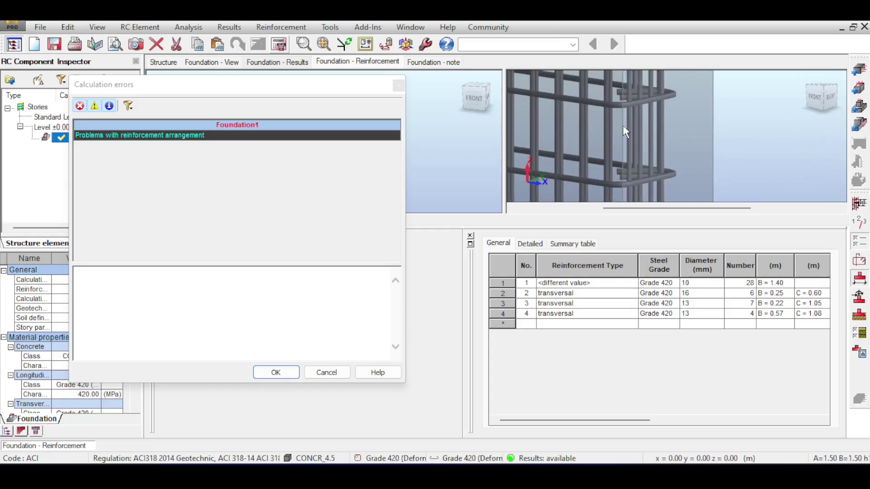
scroll(623, 125, "down", 5)
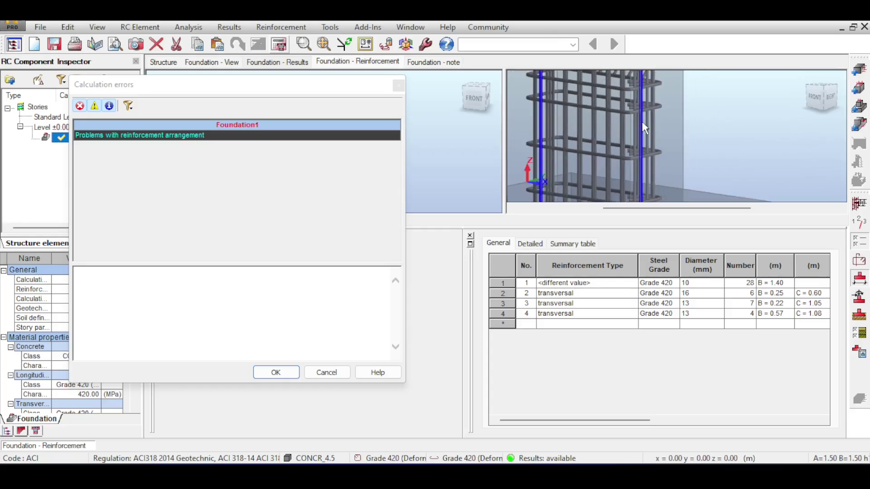
- Highlight the footing mesh and the pier's vertical 13 mm stirrups in 3D, then clear the selection and examine the footing bar ends
left_click(502, 284)
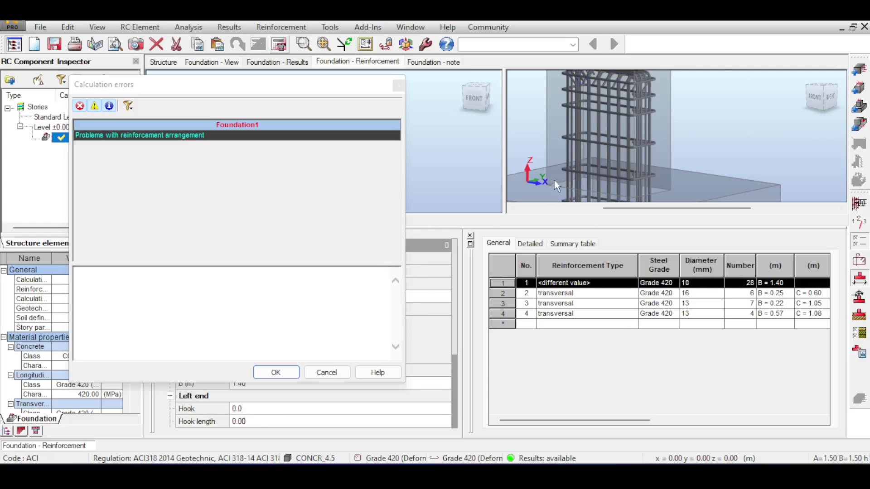
left_click(500, 303)
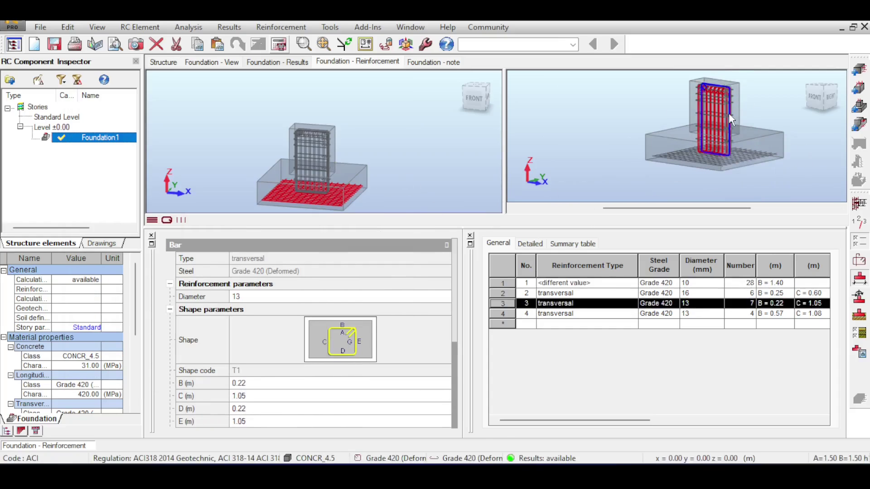
scroll(736, 125, "up", 3)
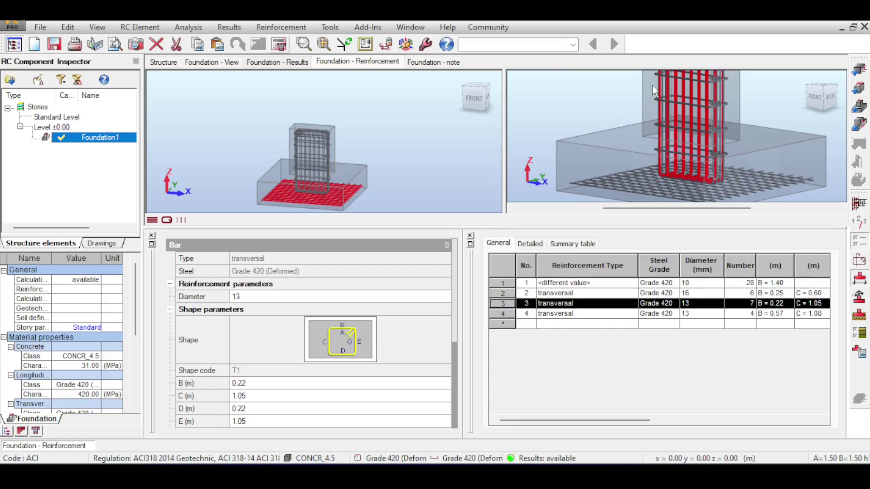
scroll(738, 140, "down", 2)
scroll(738, 140, "up", 3)
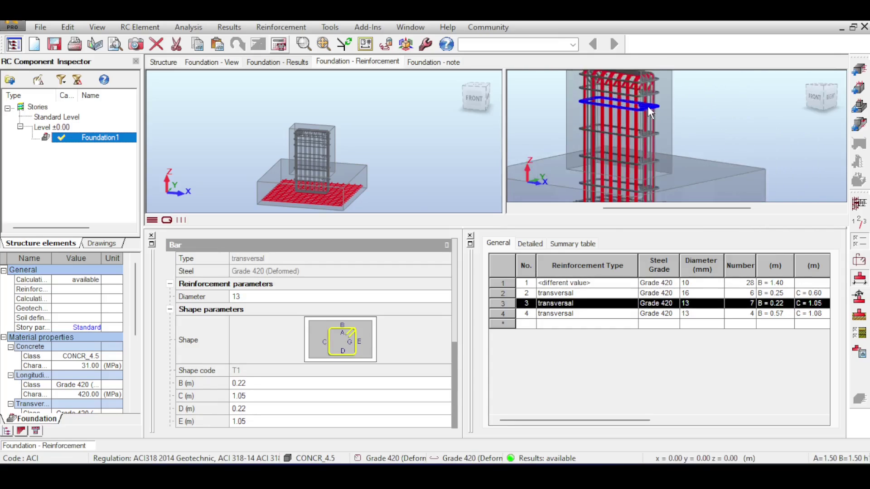
left_click(824, 99)
left_click_drag(825, 98, 761, 90)
scroll(797, 102, "down", 3)
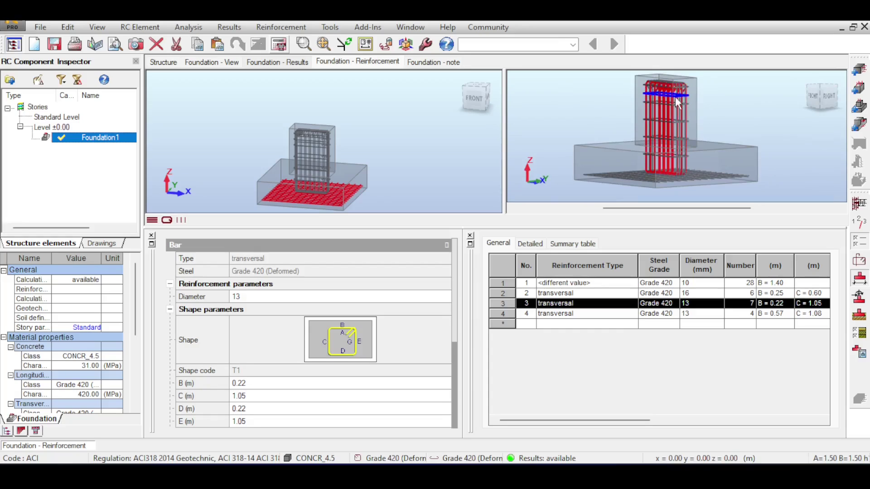
left_click(736, 108)
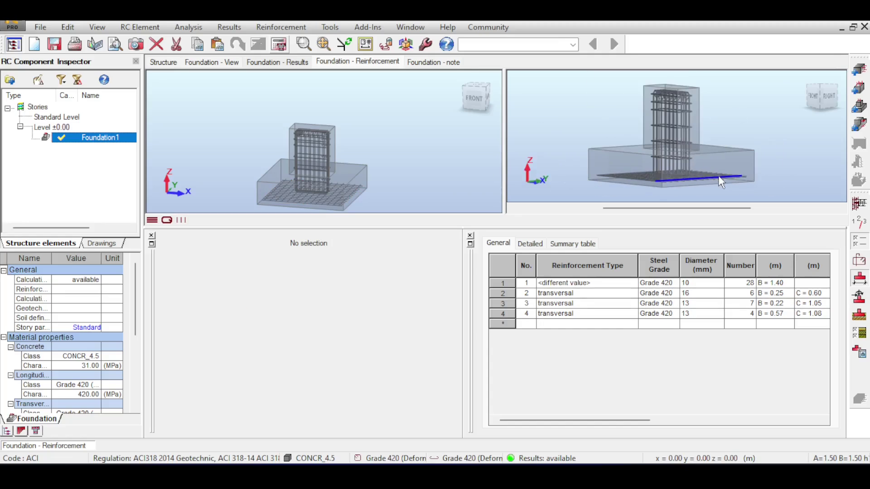
scroll(661, 164, "up", 3)
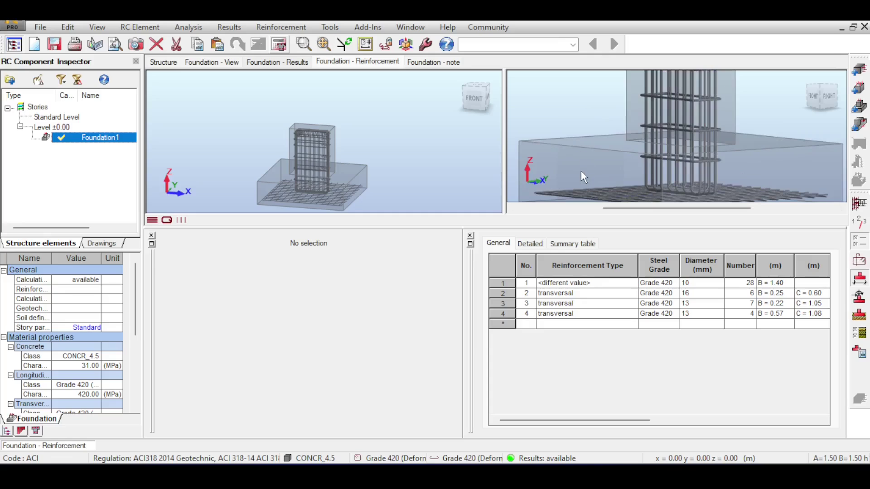
scroll(580, 170, "down", 3)
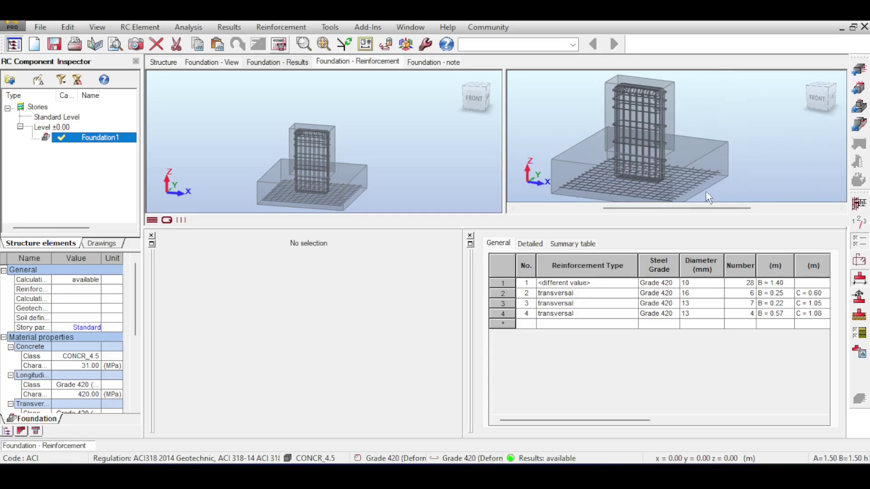
scroll(701, 136, "down", 2)
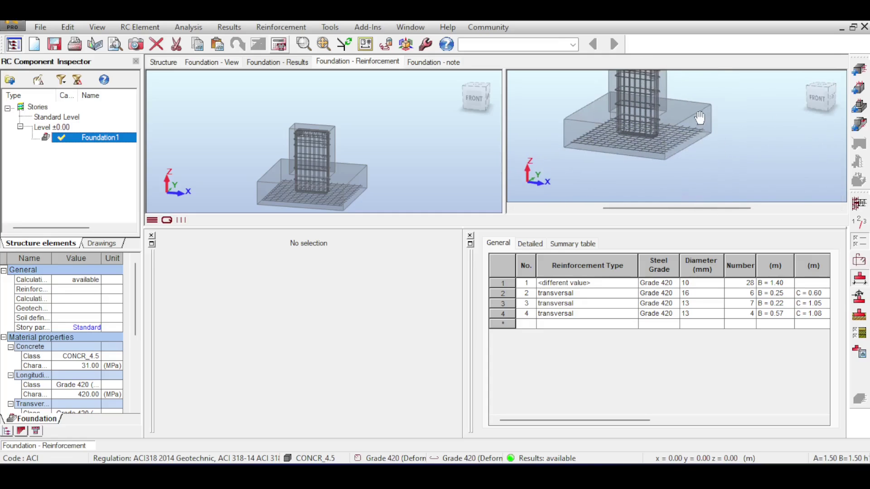
- Set the main bar shape to upturned 90° hooks at both ends, disable "Hooks, only if necessary" and accept the reinforcement pattern
left_click(861, 265)
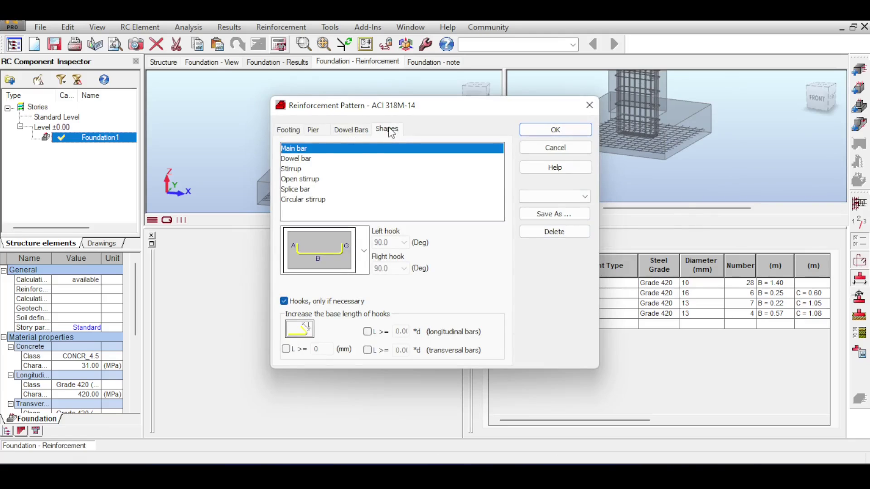
left_click(364, 250)
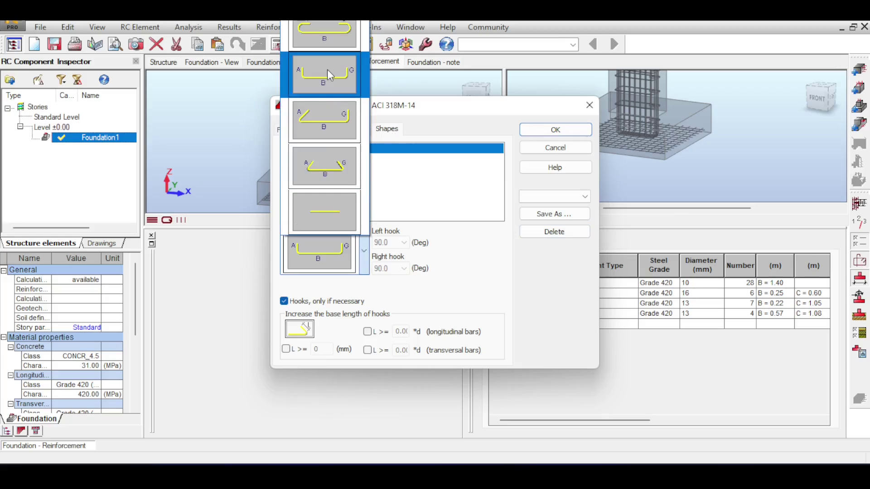
left_click(327, 69)
left_click_drag(390, 113, 364, 90)
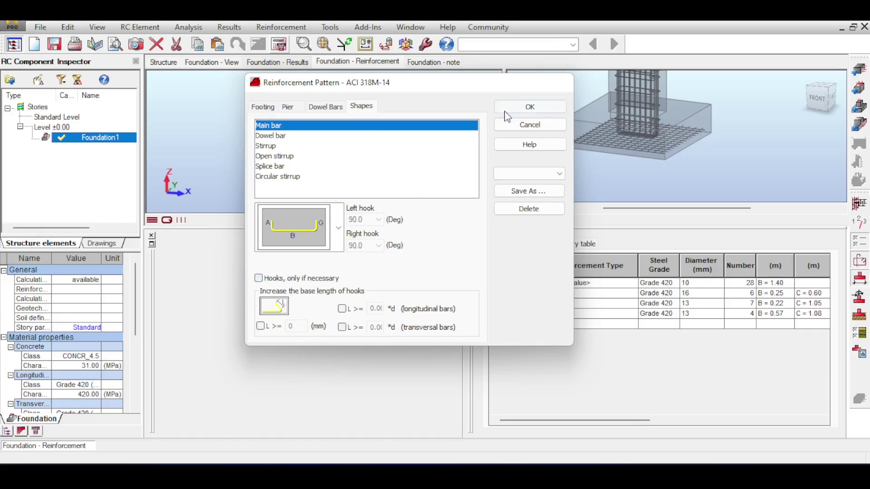
left_click(530, 106)
- Recalculate the foundation with the hooked main bars, dismiss the messages and inspect the footing bar ends
left_click(282, 47)
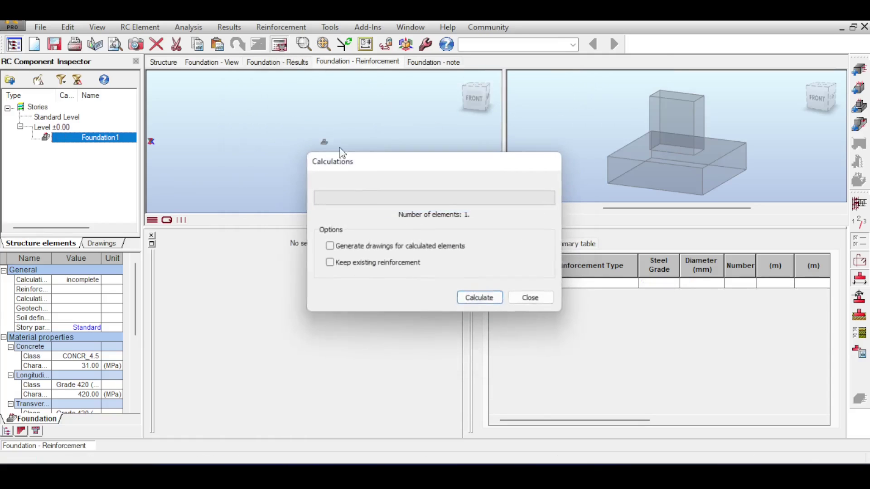
left_click(480, 297)
scroll(602, 137, "up", 5)
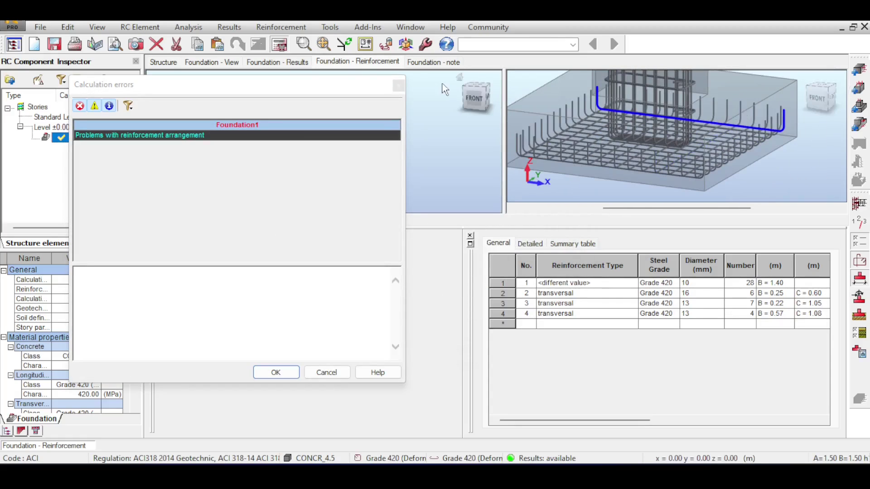
left_click(398, 85)
scroll(790, 115, "down", 5)
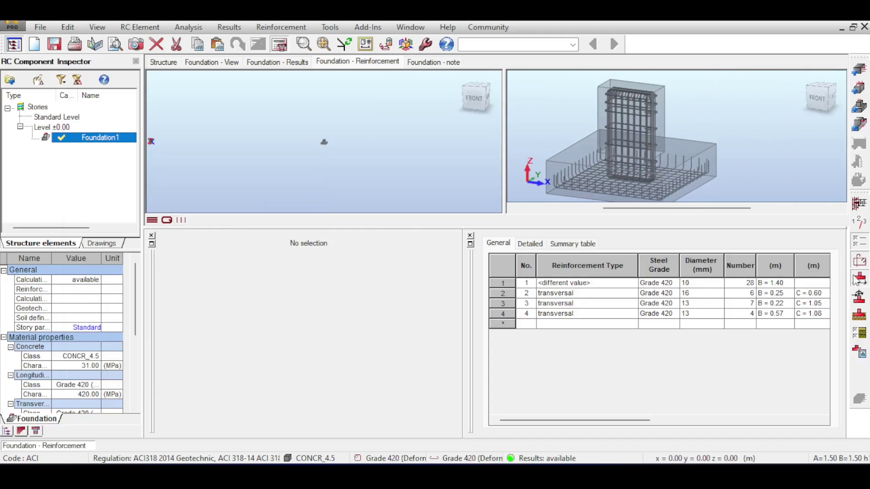
- Choose the second pier reinforcement type in the reinforcement pattern, accept it and recalculate the foundation
left_click(859, 262)
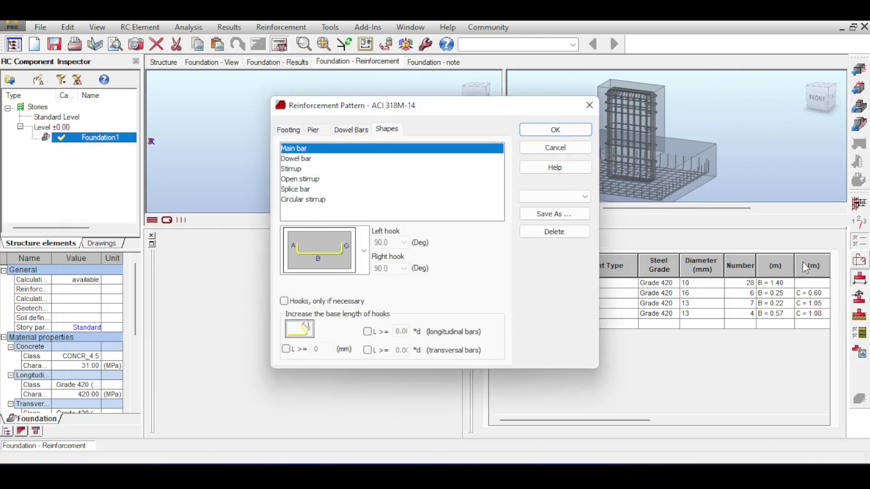
left_click(313, 131)
left_click(319, 218)
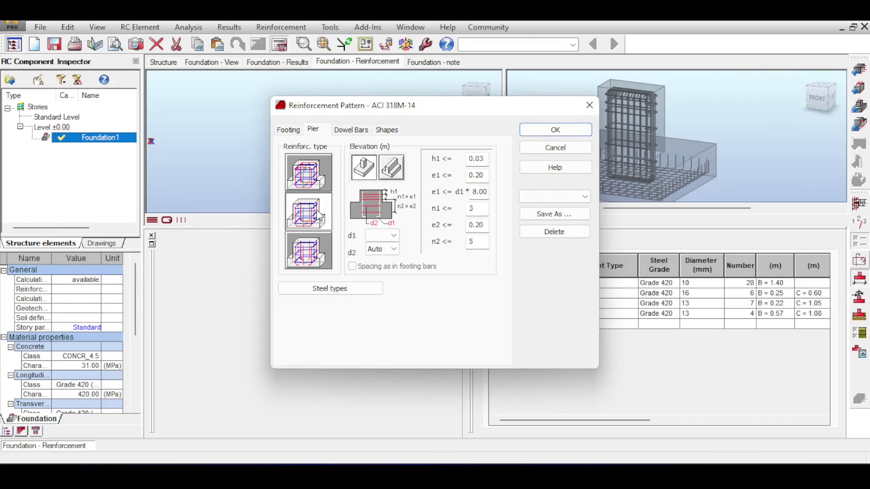
left_click(549, 133)
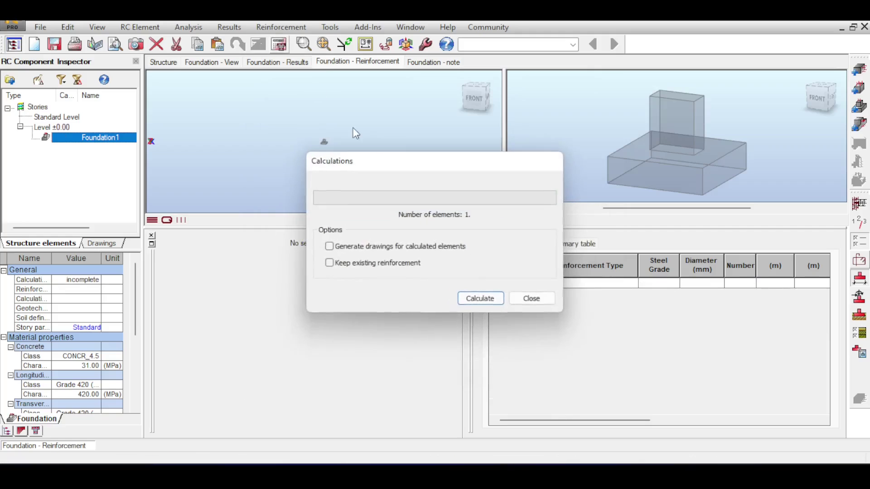
left_click(495, 300)
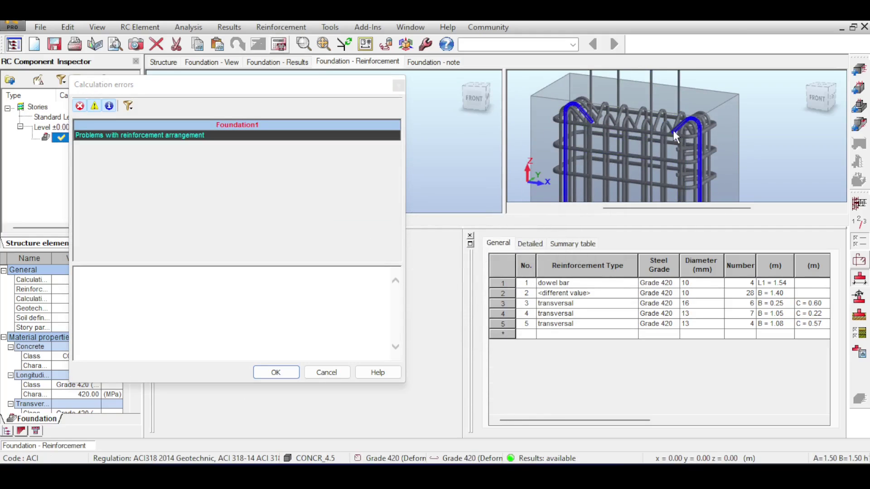
- Dismiss the calculation message, choose the third pier reinforcement type in the reinforcement pattern and recalculate the foundation
left_click(812, 98)
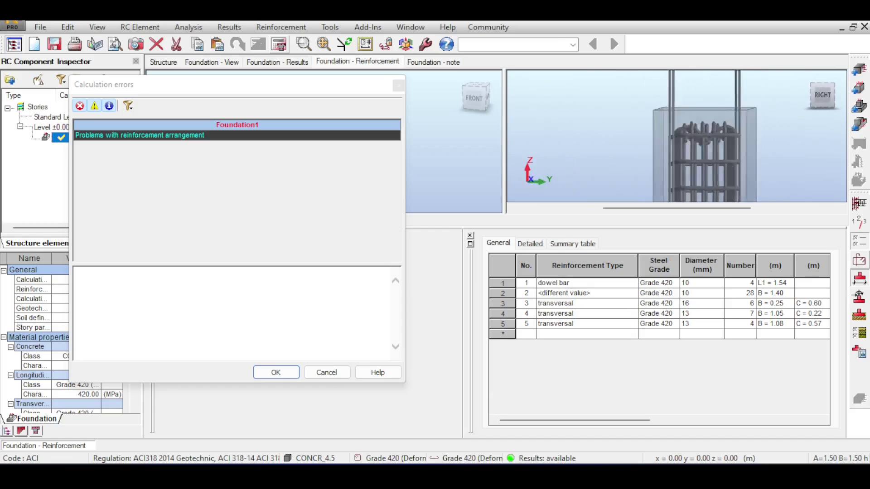
key("Return")
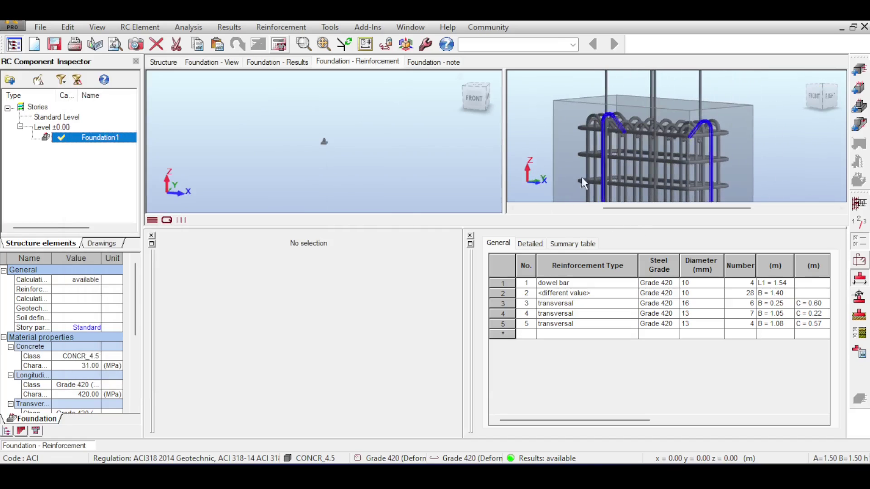
left_click(859, 261)
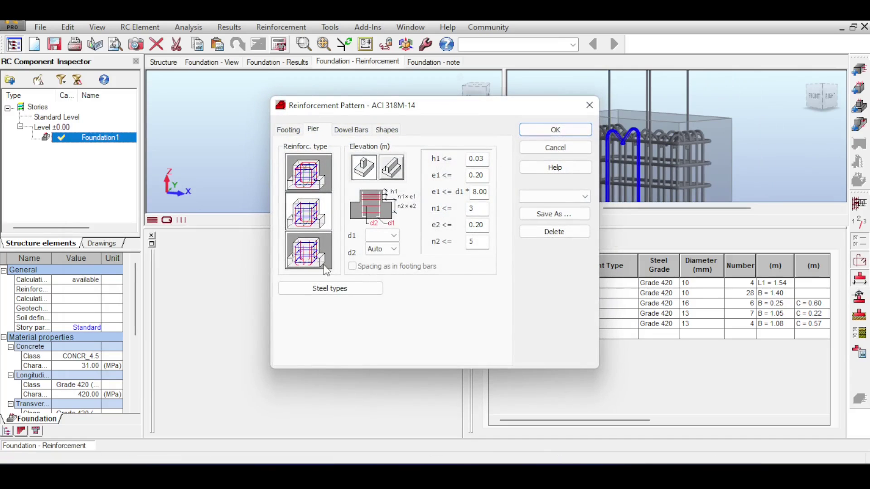
left_click(554, 129)
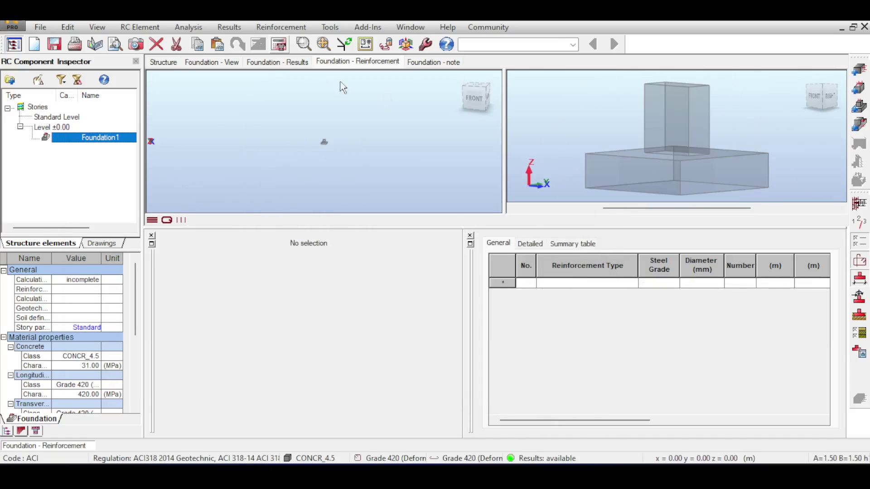
left_click(279, 44)
left_click(478, 298)
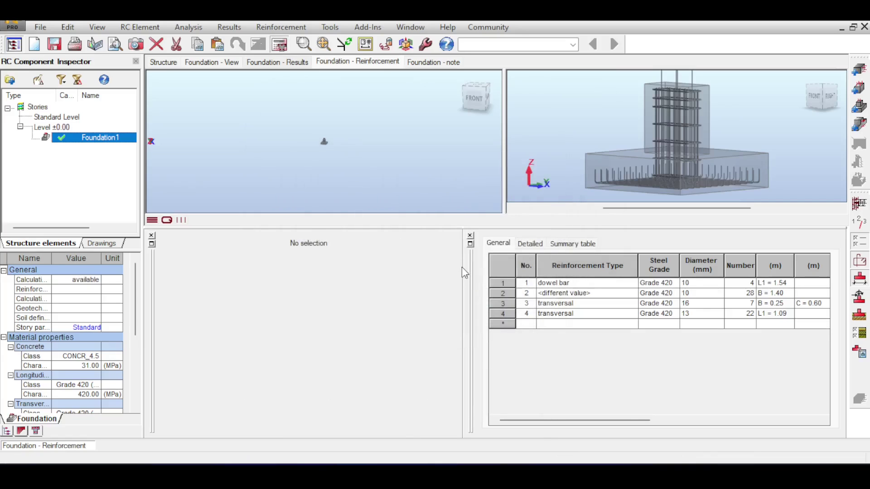
- Examine the recalculated vertical bars and ties of the pier in 3D
scroll(725, 145, "up", 5)
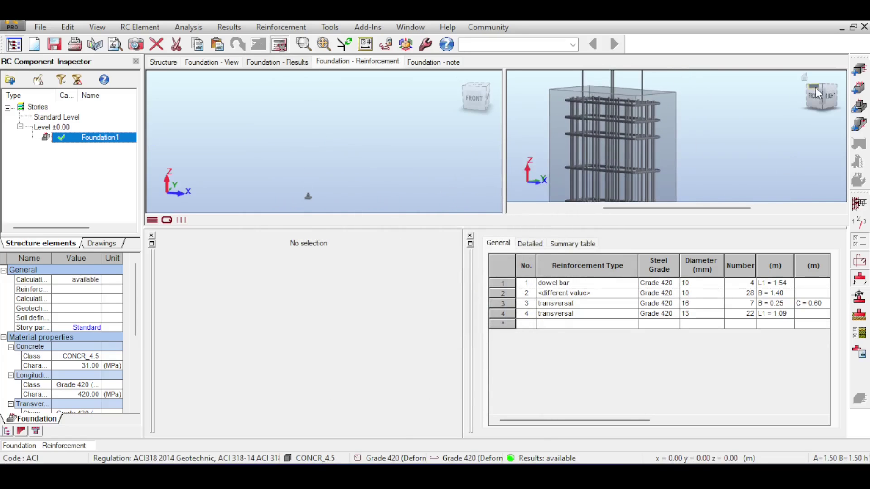
mouse_move(815, 87)
left_mouse_down()
mouse_move(802, 102)
mouse_move(816, 98)
left_mouse_up()
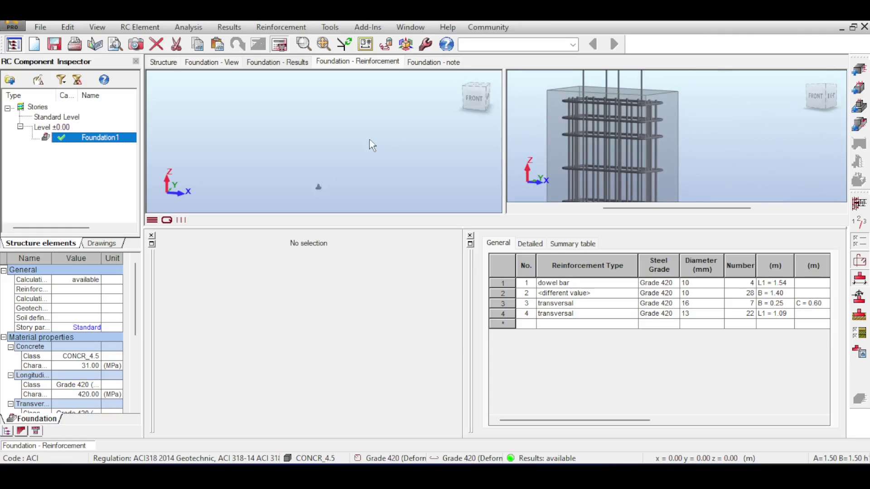
scroll(382, 130, "up", 3)
middle_click_drag(273, 148, 462, 70)
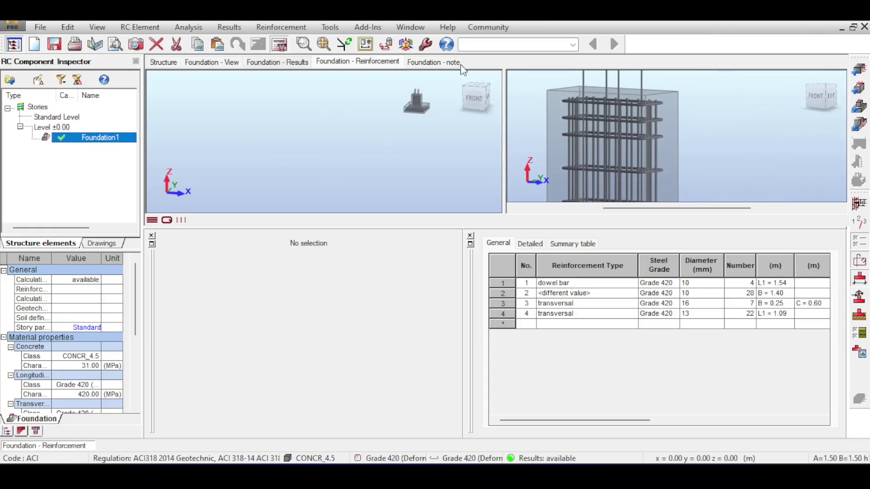
- Open the foundation's calculation note and review its basic data, soil, stress and settlement checks
left_click(460, 64)
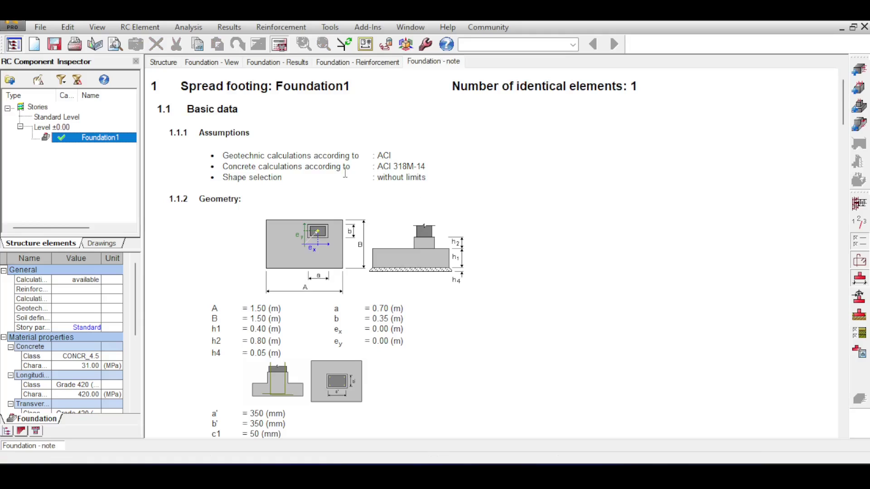
scroll(345, 172, "down", 15)
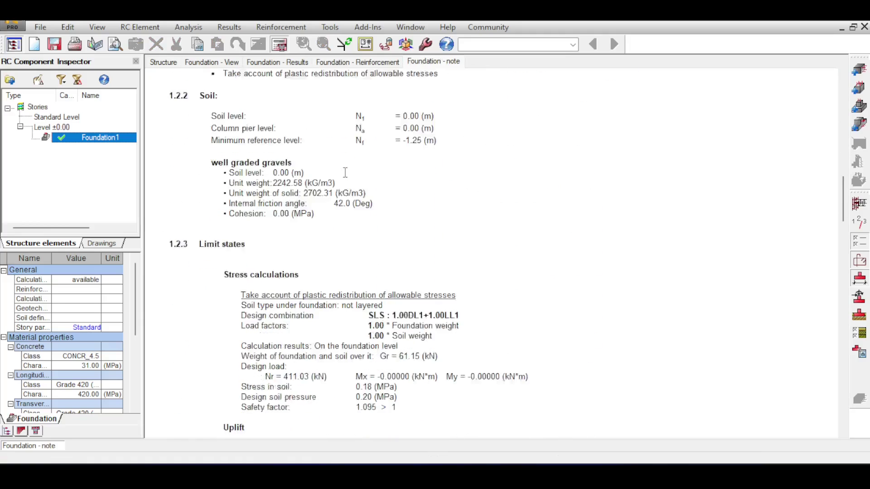
scroll(345, 172, "down", 6)
scroll(345, 172, "down", 20)
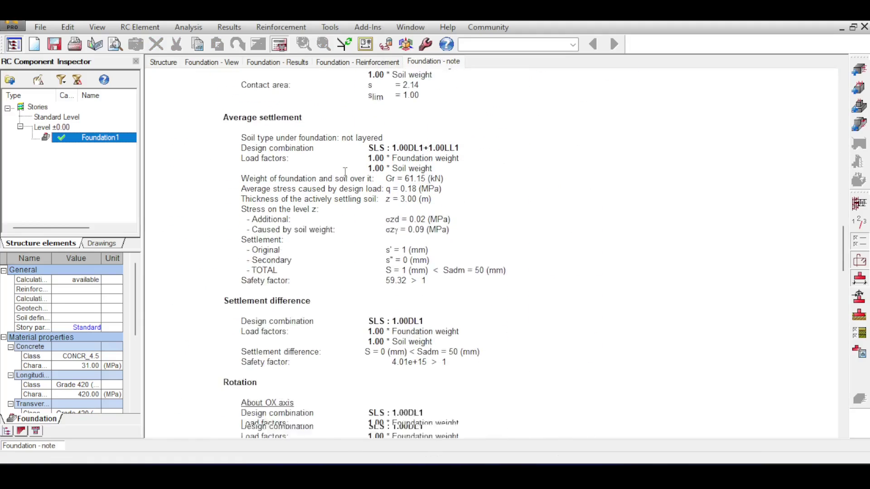
scroll(345, 172, "down", 9)
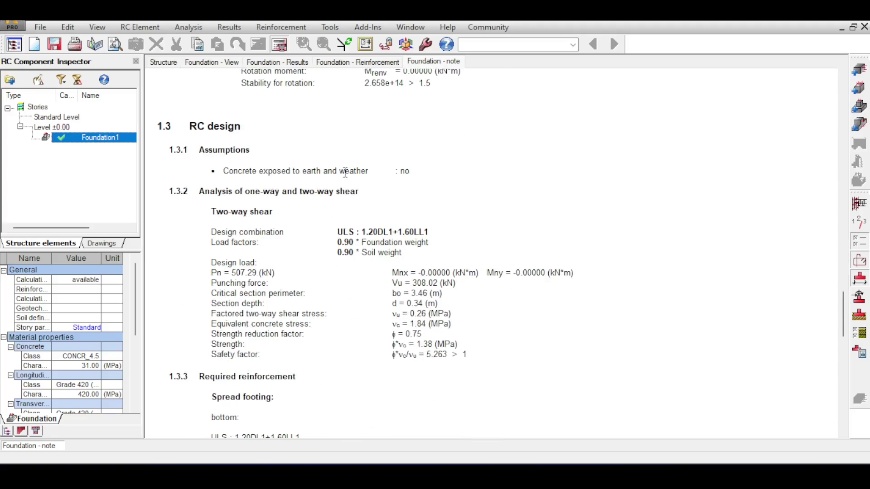
- Review the note's RC design section, covering two-way shear and the required and provided reinforcement
scroll(346, 173, "down", 1)
left_click_drag(199, 157, 281, 203)
scroll(347, 167, "down", 1)
scroll(343, 207, "down", 5)
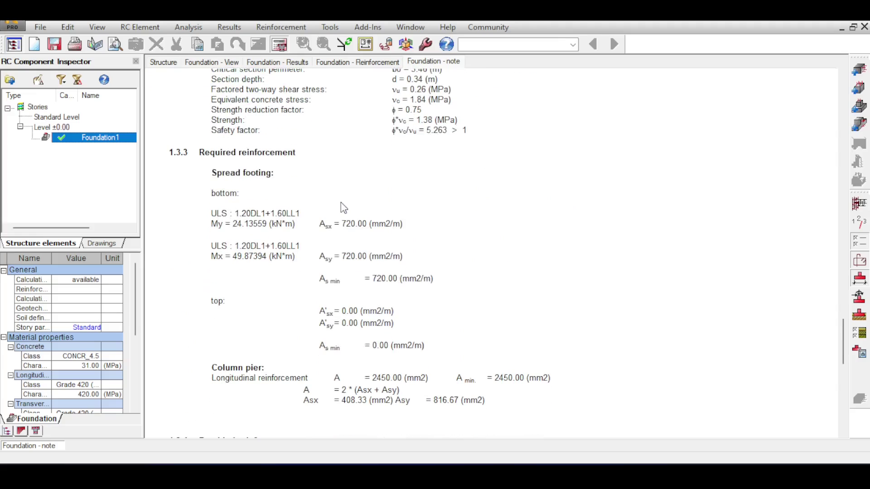
scroll(341, 204, "down", 7)
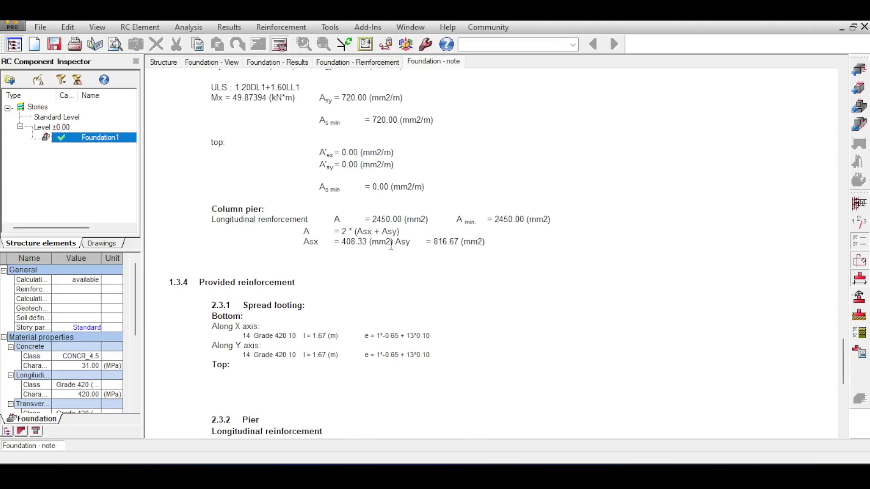
scroll(391, 245, "down", 8)
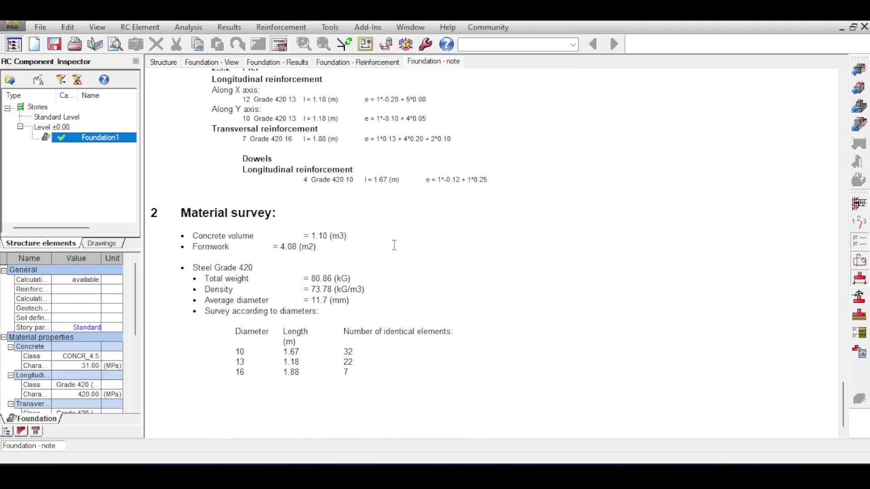
- Highlight the material survey and its steel density in the note, then review the provided reinforcement again
left_click_drag(385, 380, 175, 235)
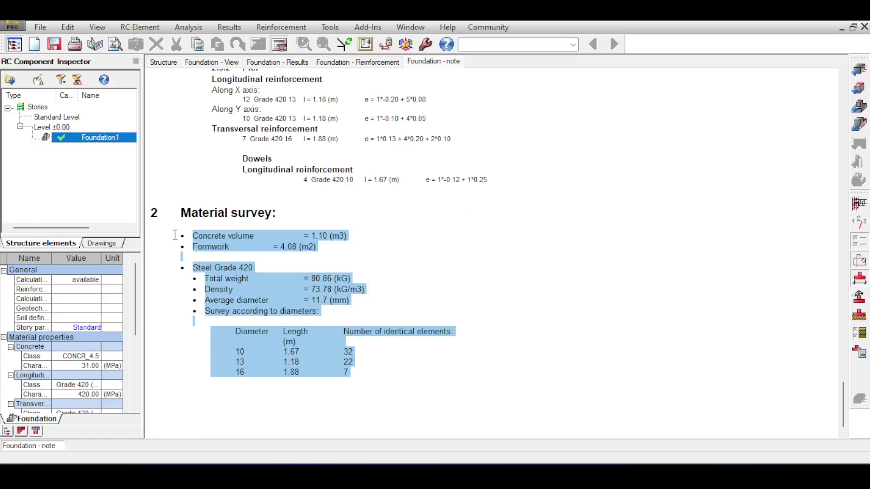
left_click(234, 292)
left_click_drag(206, 292, 365, 289)
left_click(359, 289)
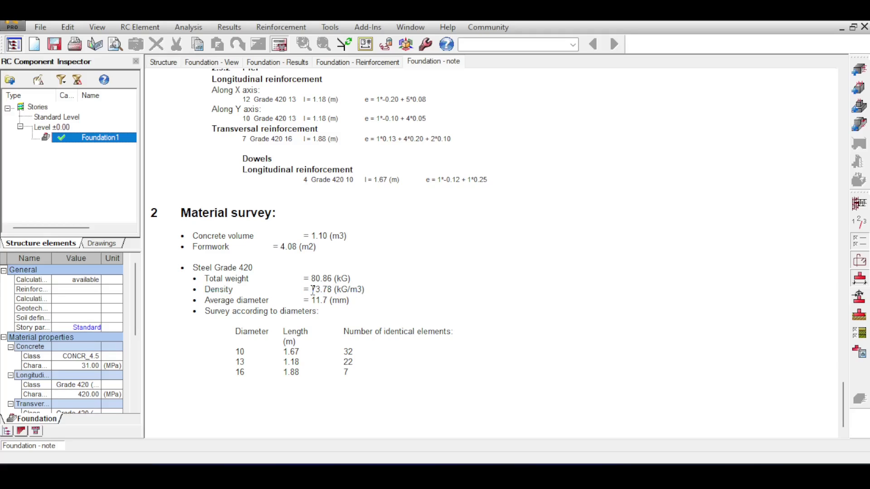
left_click_drag(312, 290, 339, 290)
scroll(441, 261, "up", 10)
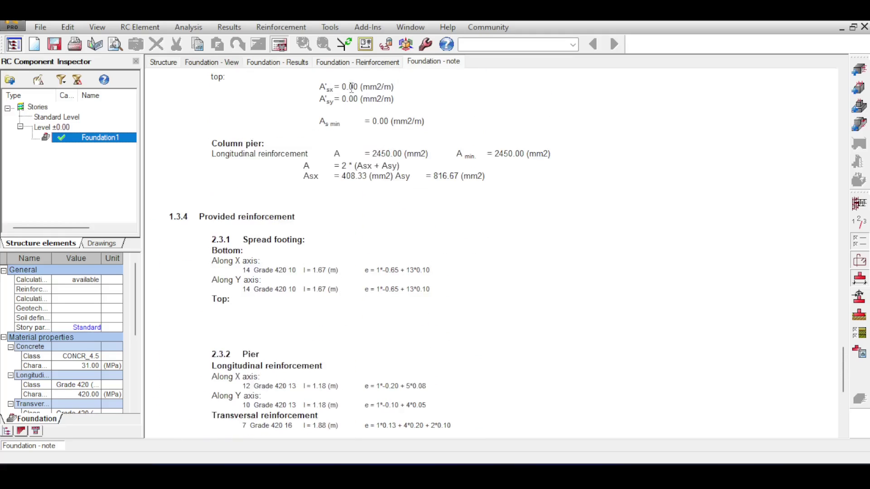
- Generate the foundation's final drawing, check the scaling options of the Y-Y cross-section and leave them as they are
left_click(859, 353)
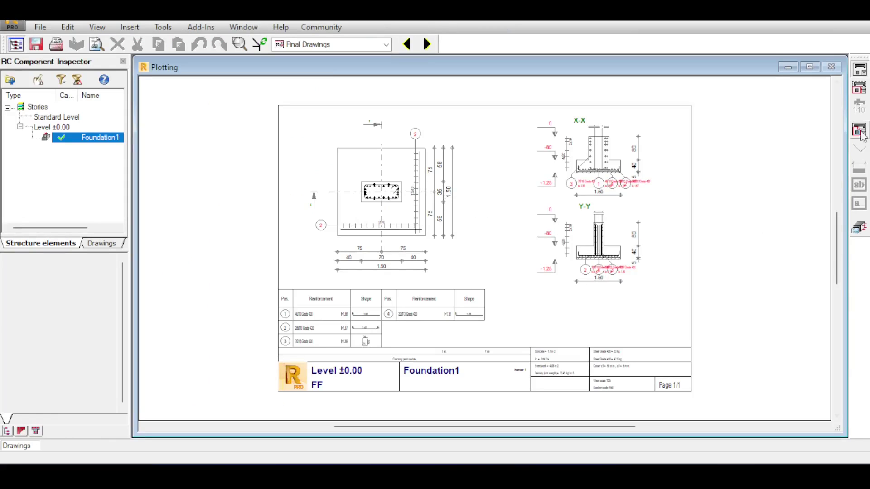
left_click(860, 89)
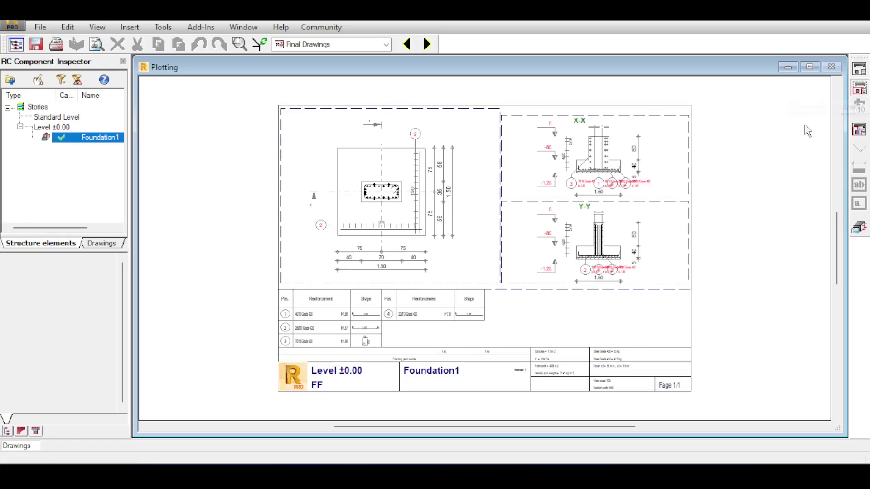
double_click(546, 220)
left_click(547, 206)
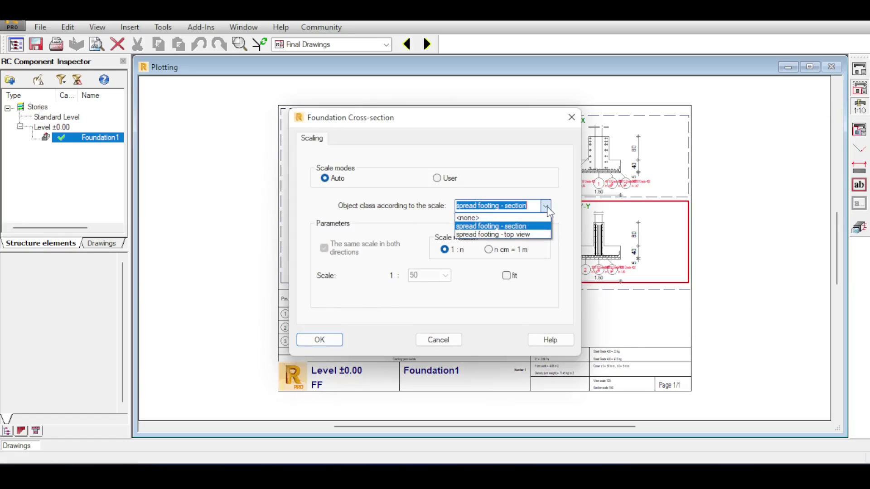
left_click(548, 207)
left_click(571, 117)
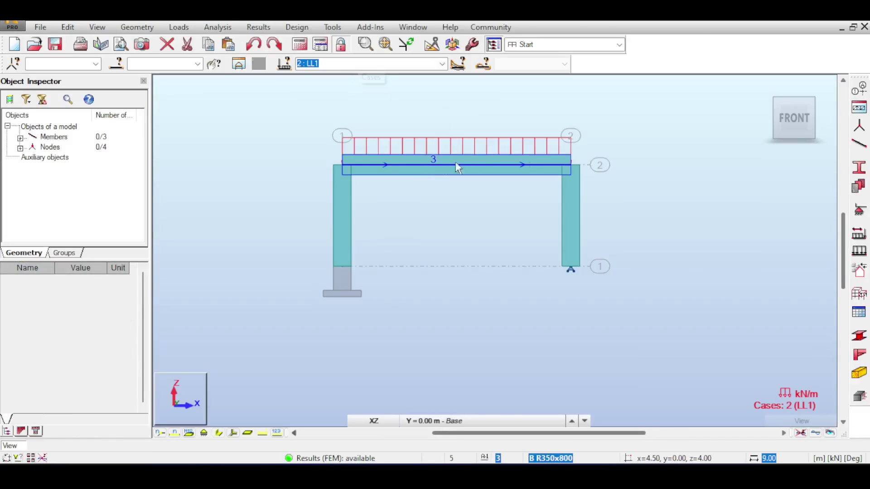
- View the whole portal frame with its left support foundation in 3D
scroll(511, 161, "down", 2)
left_click(768, 123)
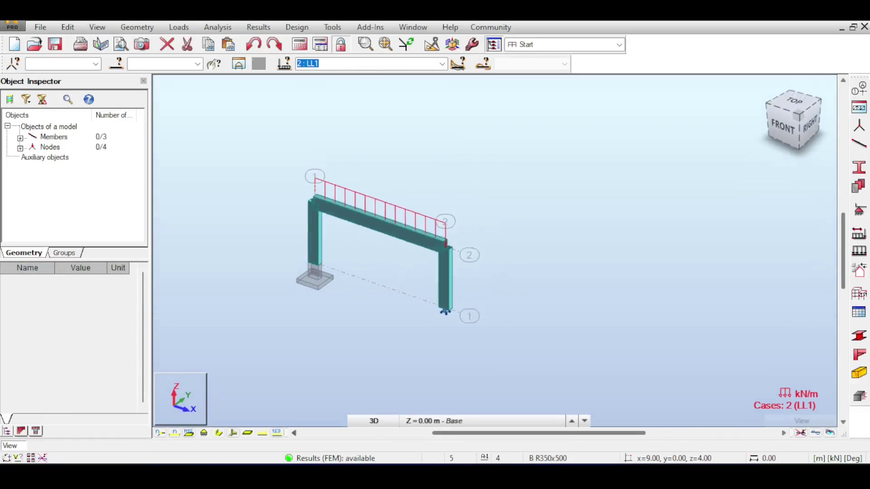